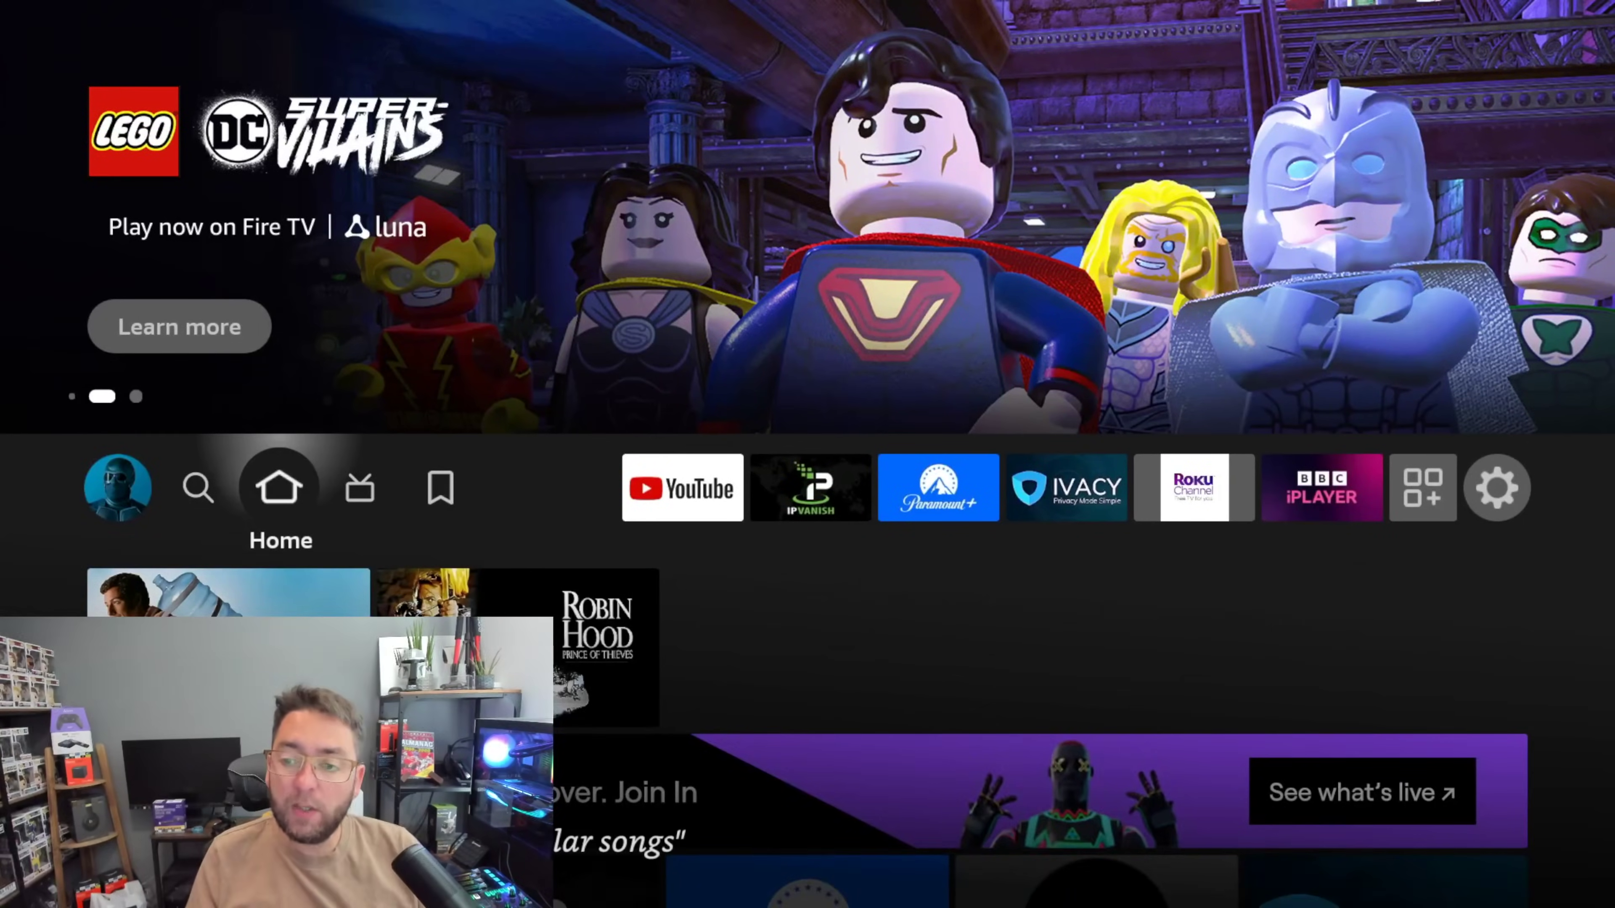
Step: Open the About section of My Fire TV in the device settings
{"action": "key", "text": "Right"}
{"action": "key", "text": "Right"}
{"action": "key", "text": "Right"}
{"action": "key", "text": "Right"}
{"action": "key", "text": "Right"}
{"action": "key", "text": "Right"}
{"action": "key", "text": "Right"}
{"action": "key", "text": "Right"}
{"action": "key", "text": "Right"}
{"action": "key", "text": "Right"}
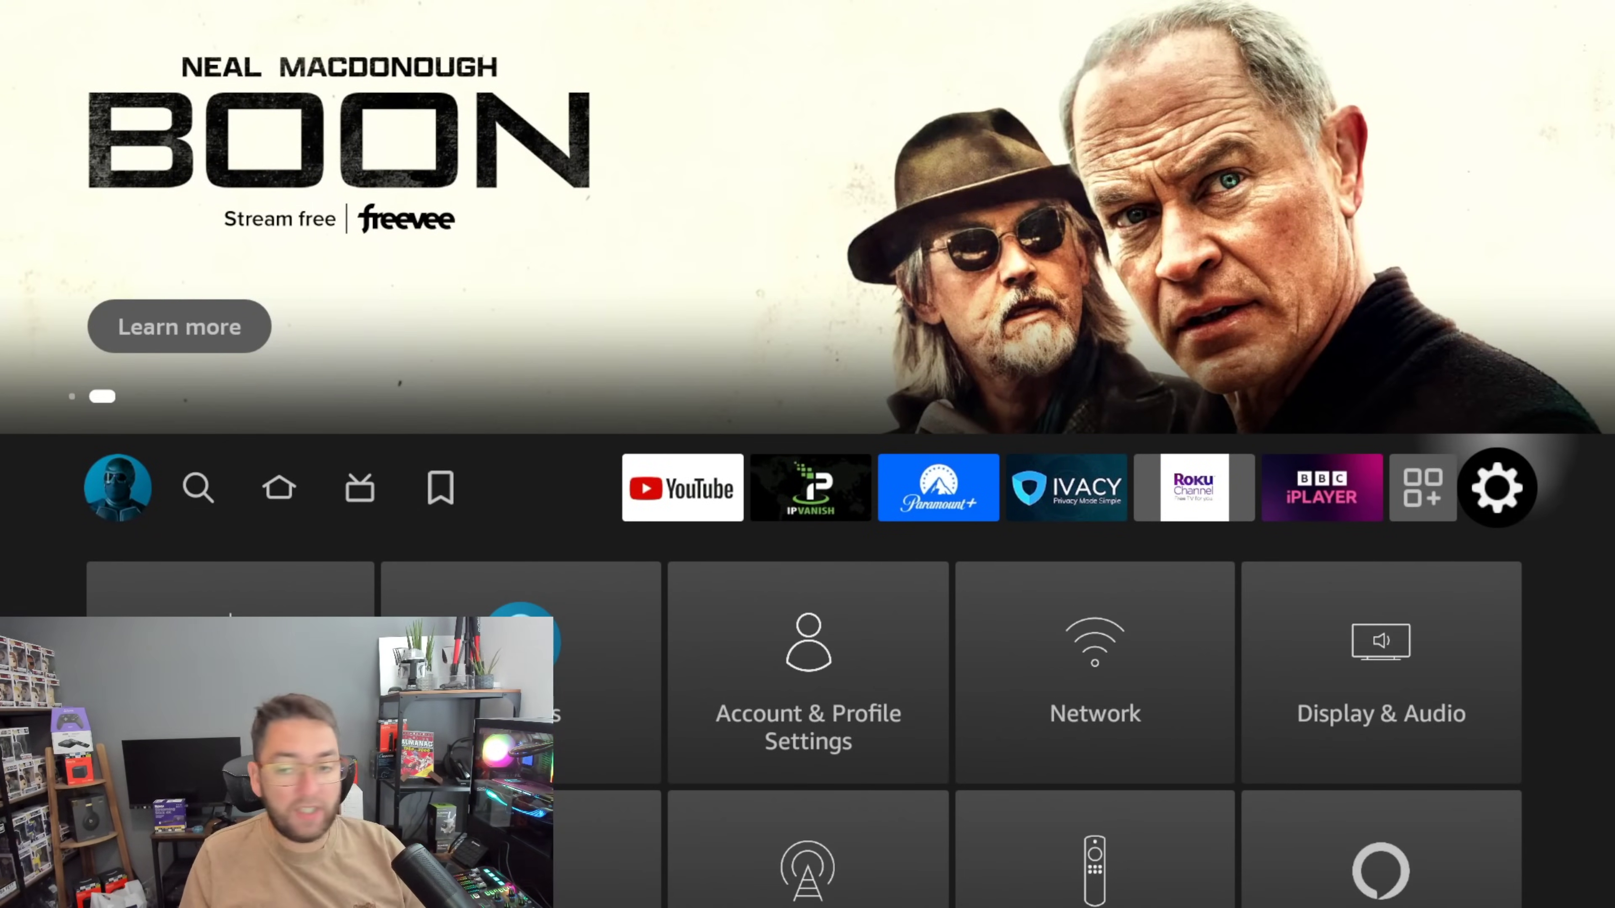
{"action": "key", "text": "Down"}
{"action": "key", "text": "Down"}
{"action": "key", "text": "Down"}
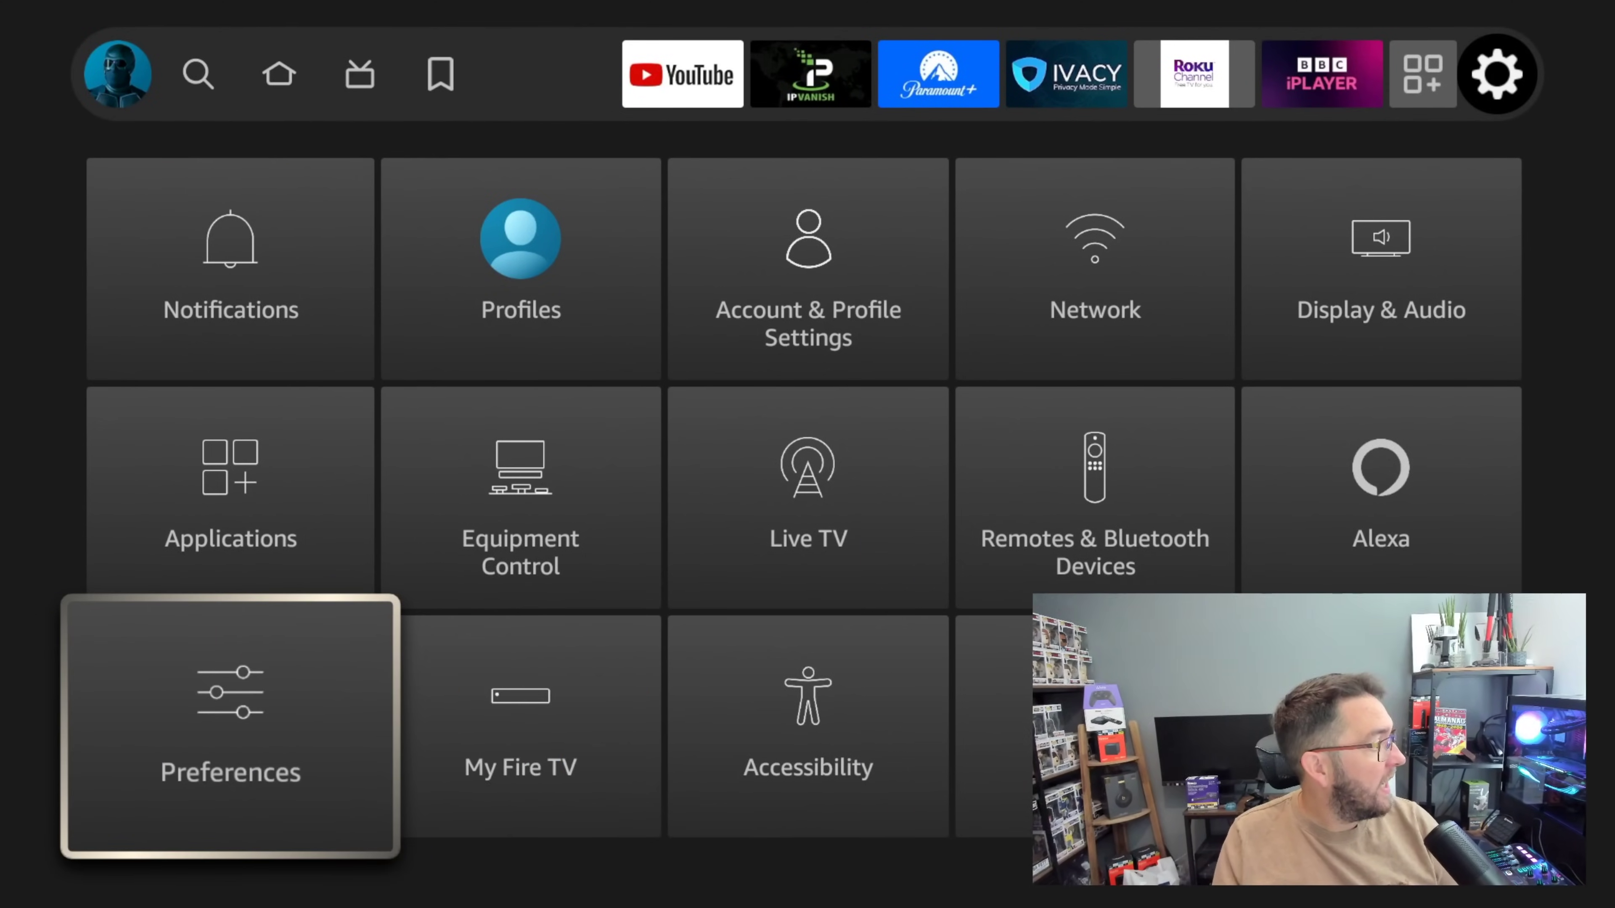
{"action": "key", "text": "Right"}
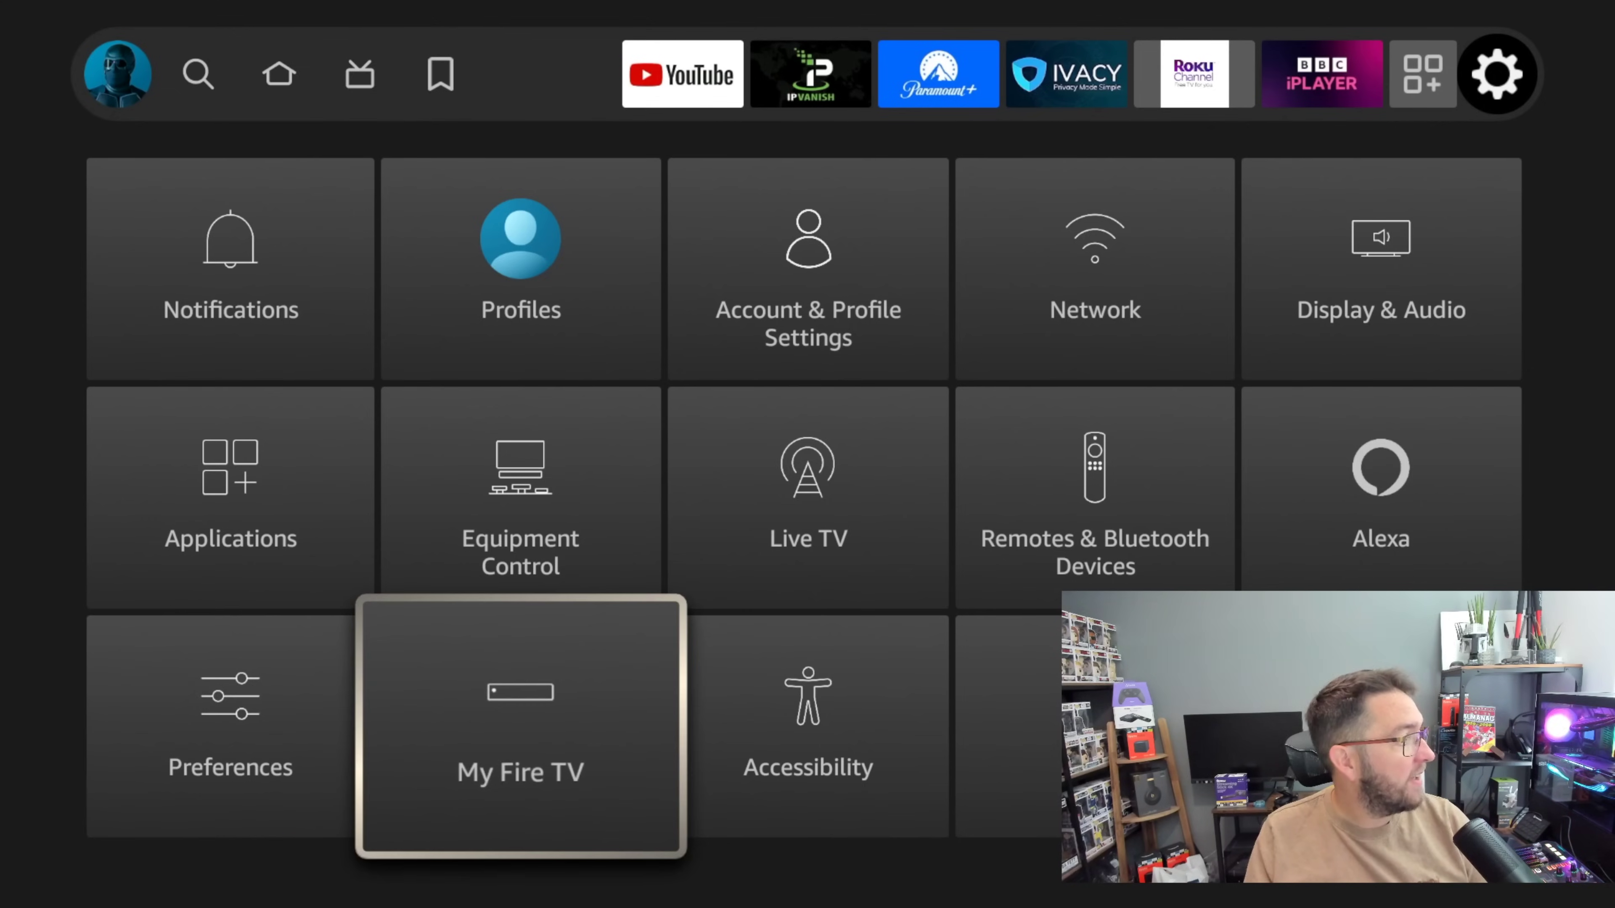
{"action": "key", "text": "Return"}
{"action": "key", "text": "Return"}
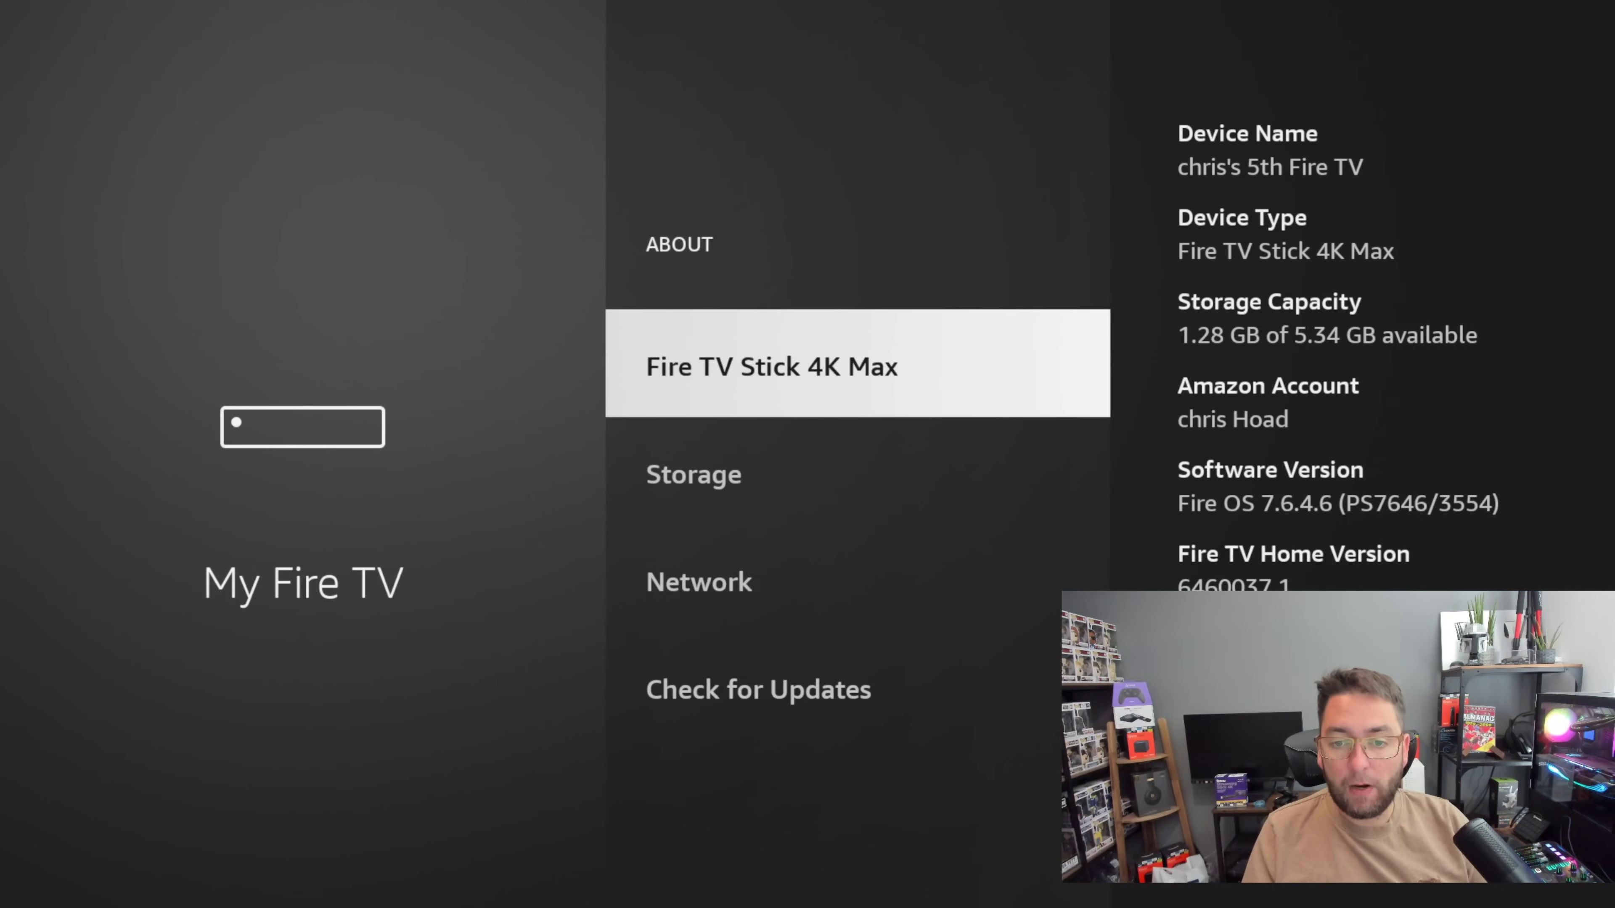
Step: Check the Fire TV Stick 4K Max for software updates
{"action": "key", "text": "Down"}
{"action": "key", "text": "Down"}
{"action": "key", "text": "Down"}
{"action": "key", "text": "Return"}
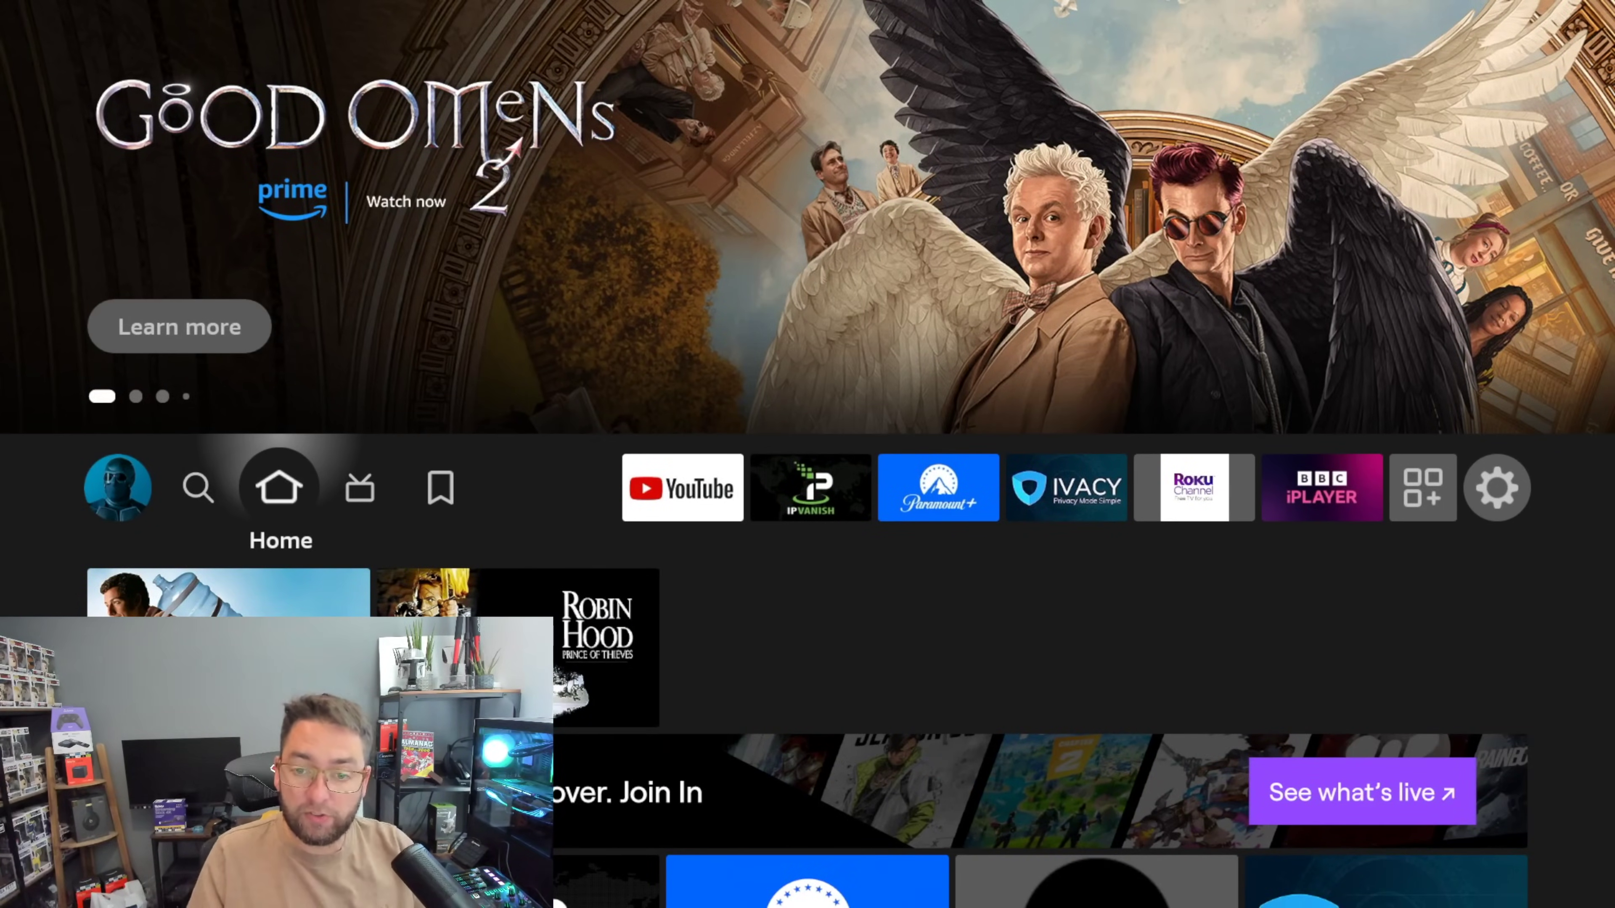
Step: Open the Privacy Settings within the Fire TV's Preferences, starting from the home screen
{"action": "key", "text": "Right"}
{"action": "key", "text": "Right"}
{"action": "key", "text": "Right"}
{"action": "key", "text": "Right"}
{"action": "key", "text": "Right"}
{"action": "key", "text": "Right"}
{"action": "key", "text": "Right"}
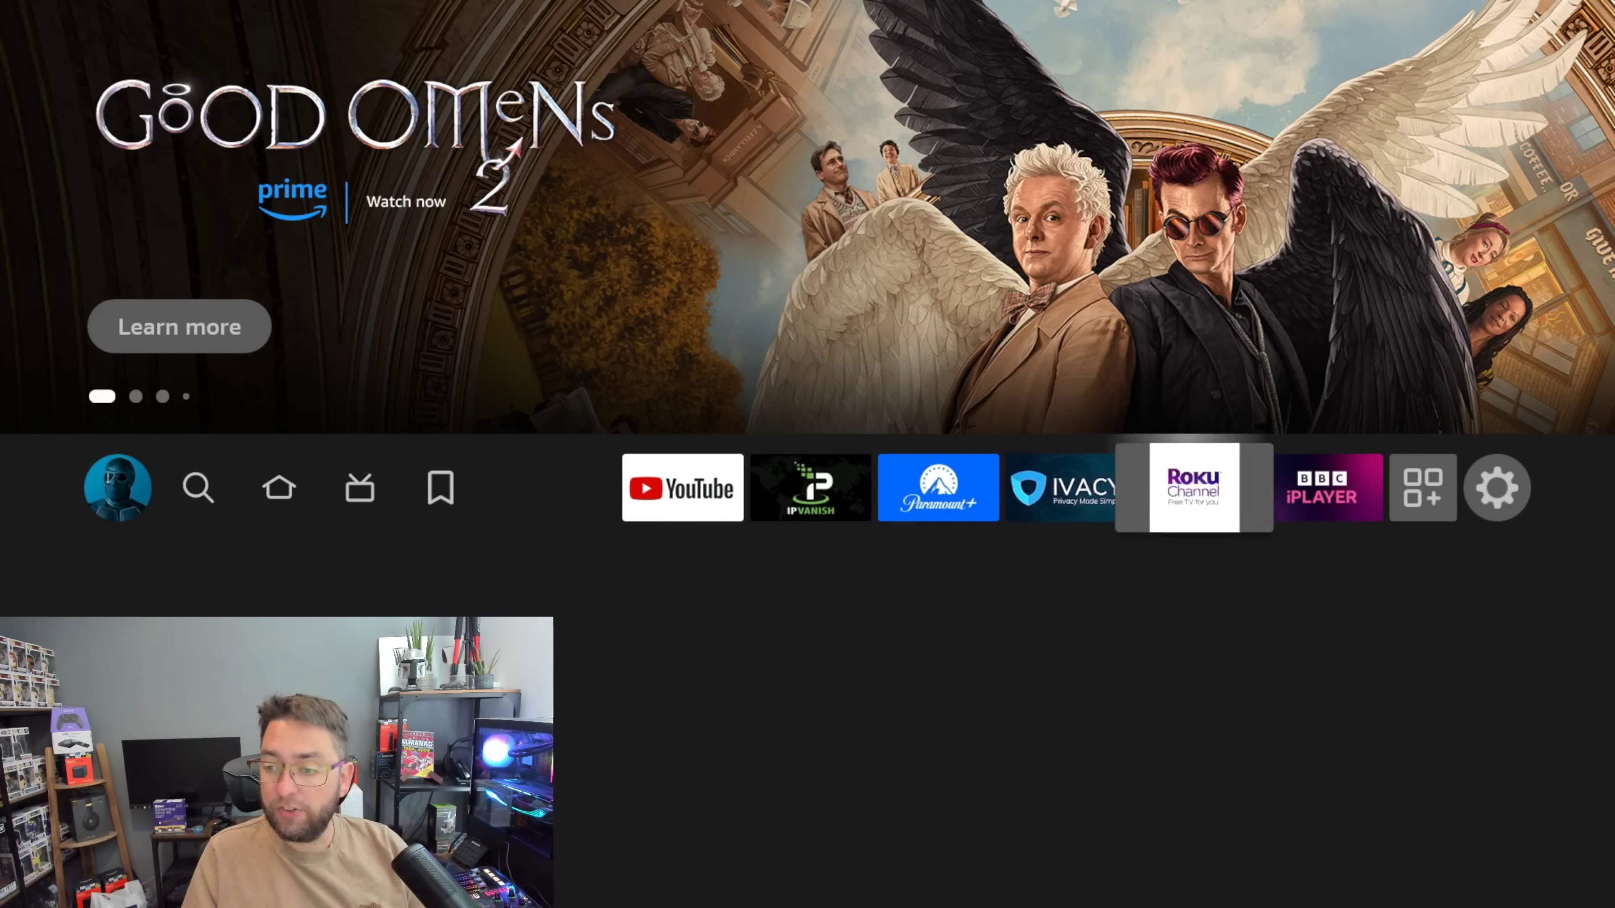
{"action": "key", "text": "Right"}
{"action": "key", "text": "Right"}
{"action": "key", "text": "Right"}
{"action": "key", "text": "Down"}
{"action": "key", "text": "Down"}
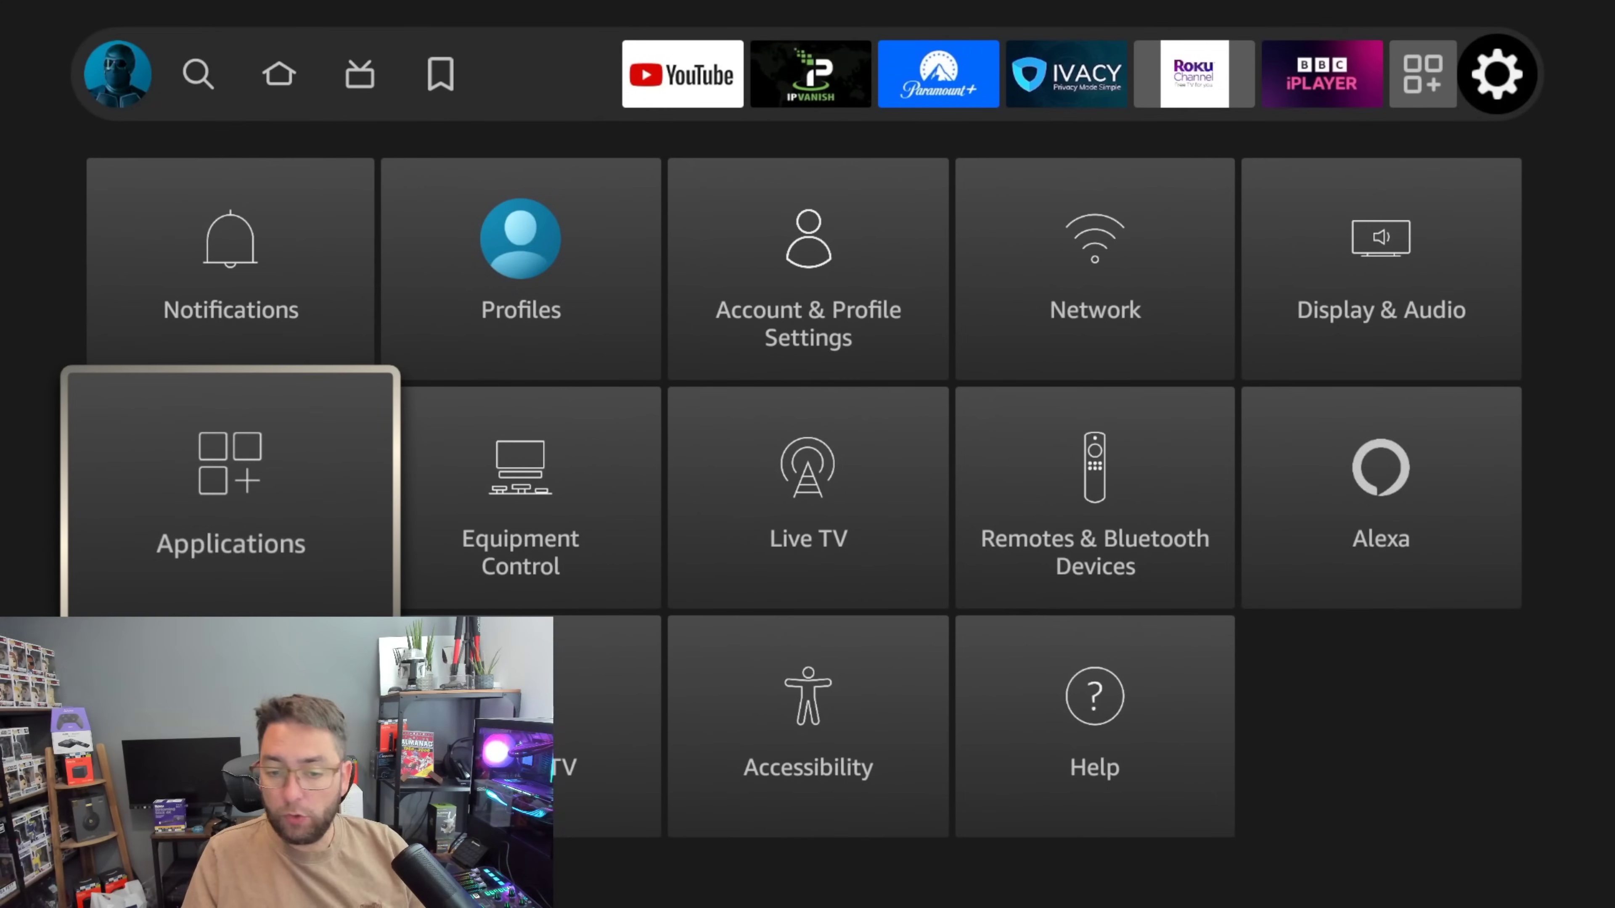
{"action": "key", "text": "Down"}
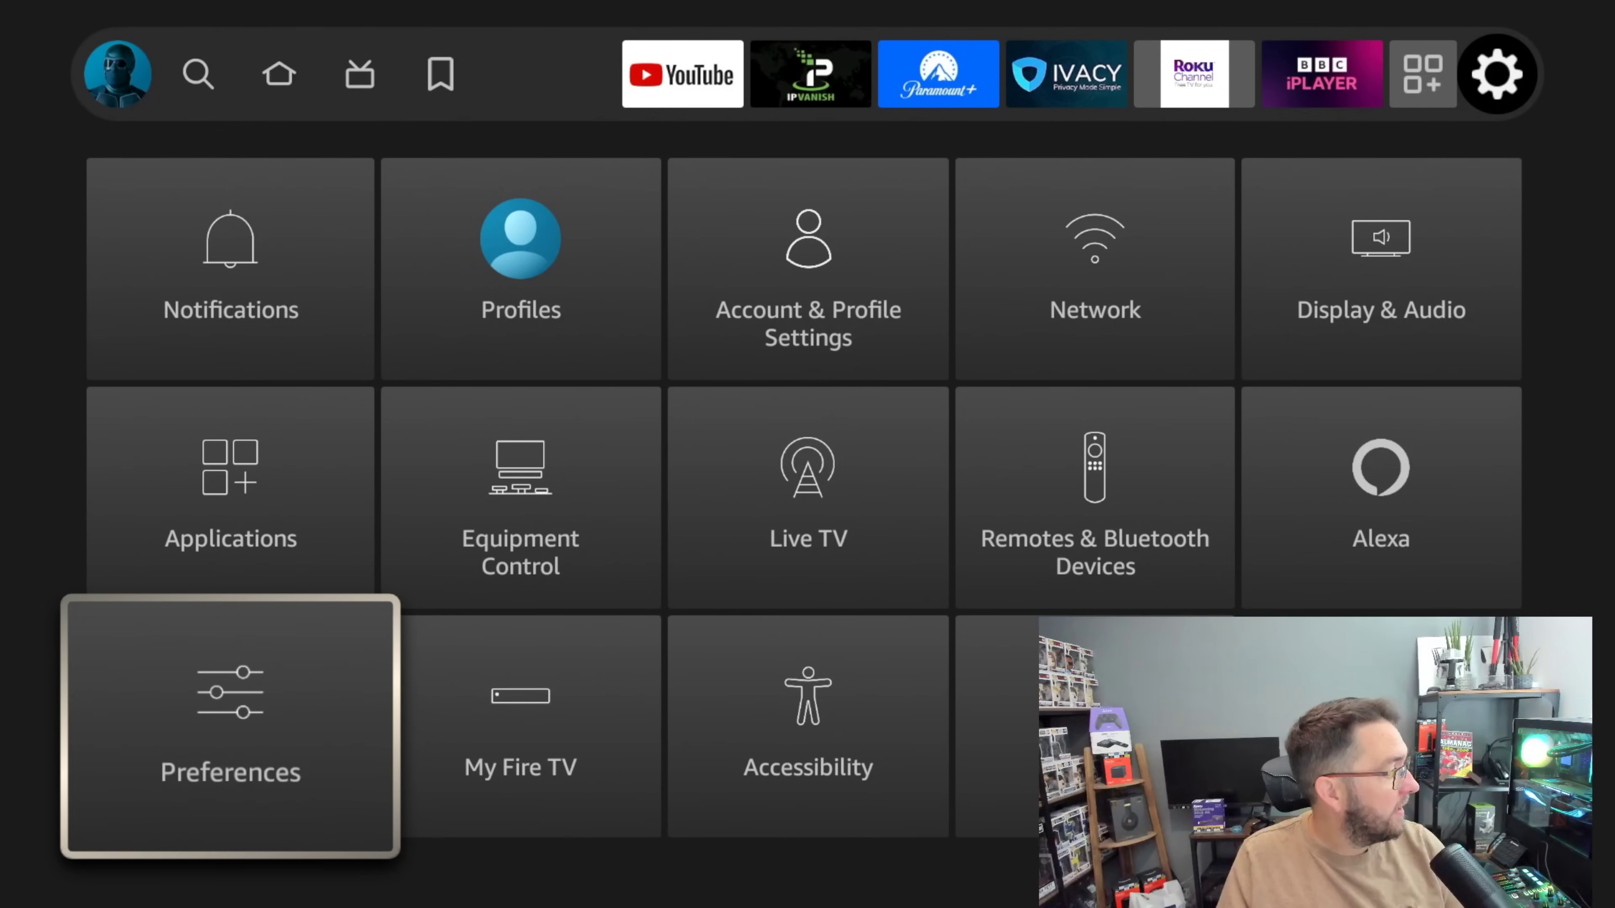
{"action": "key", "text": "Return"}
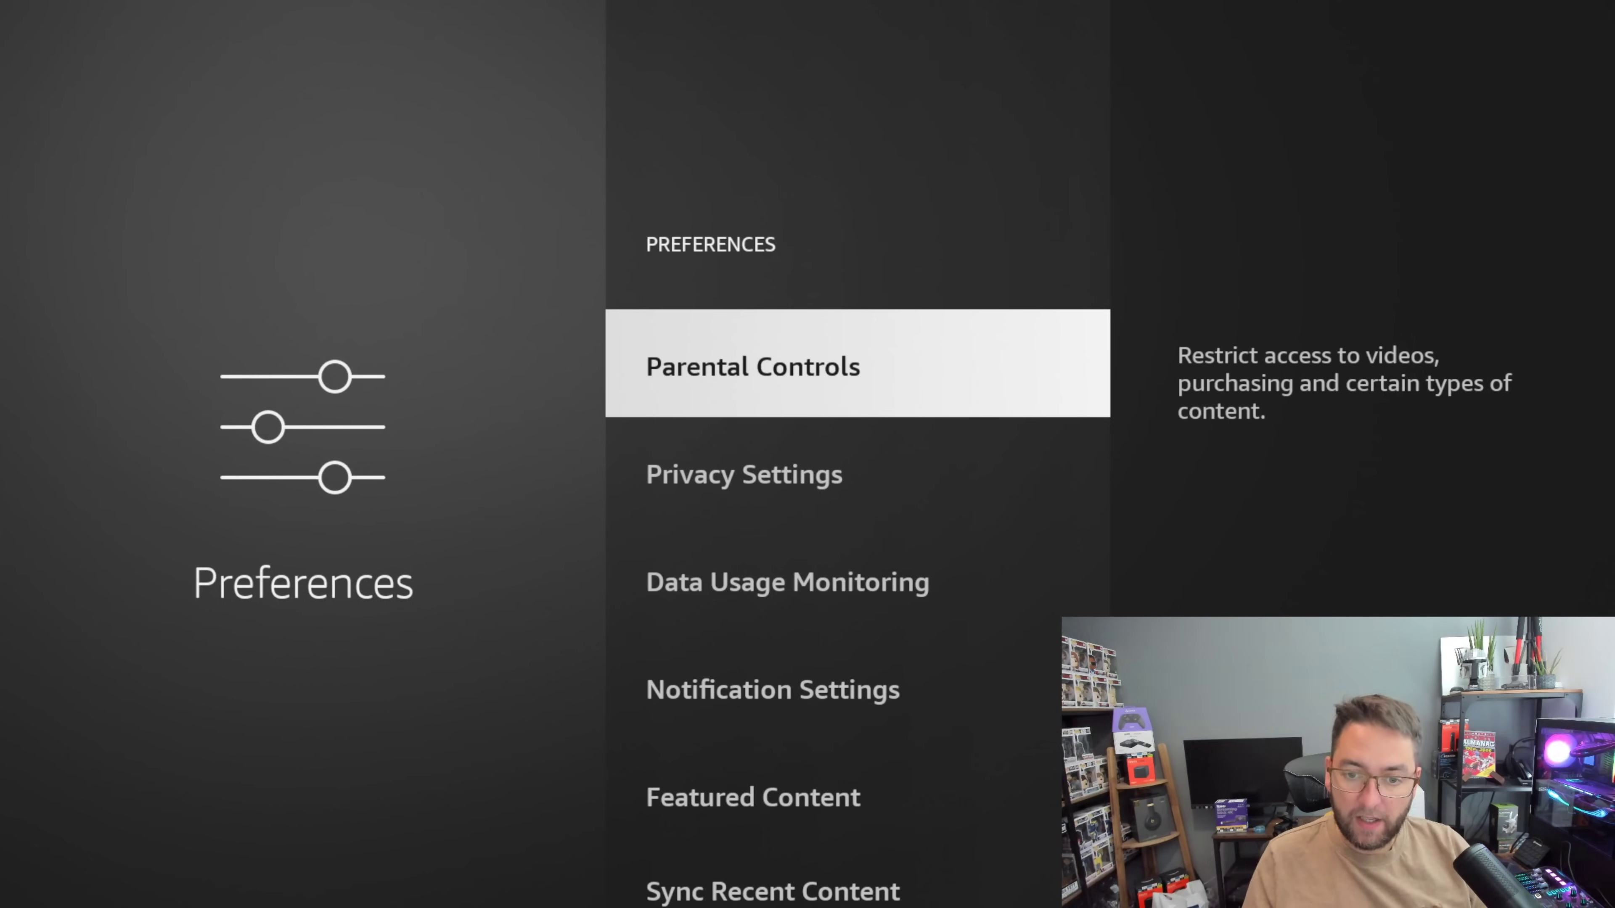
{"action": "key", "text": "Down"}
{"action": "key", "text": "Return"}
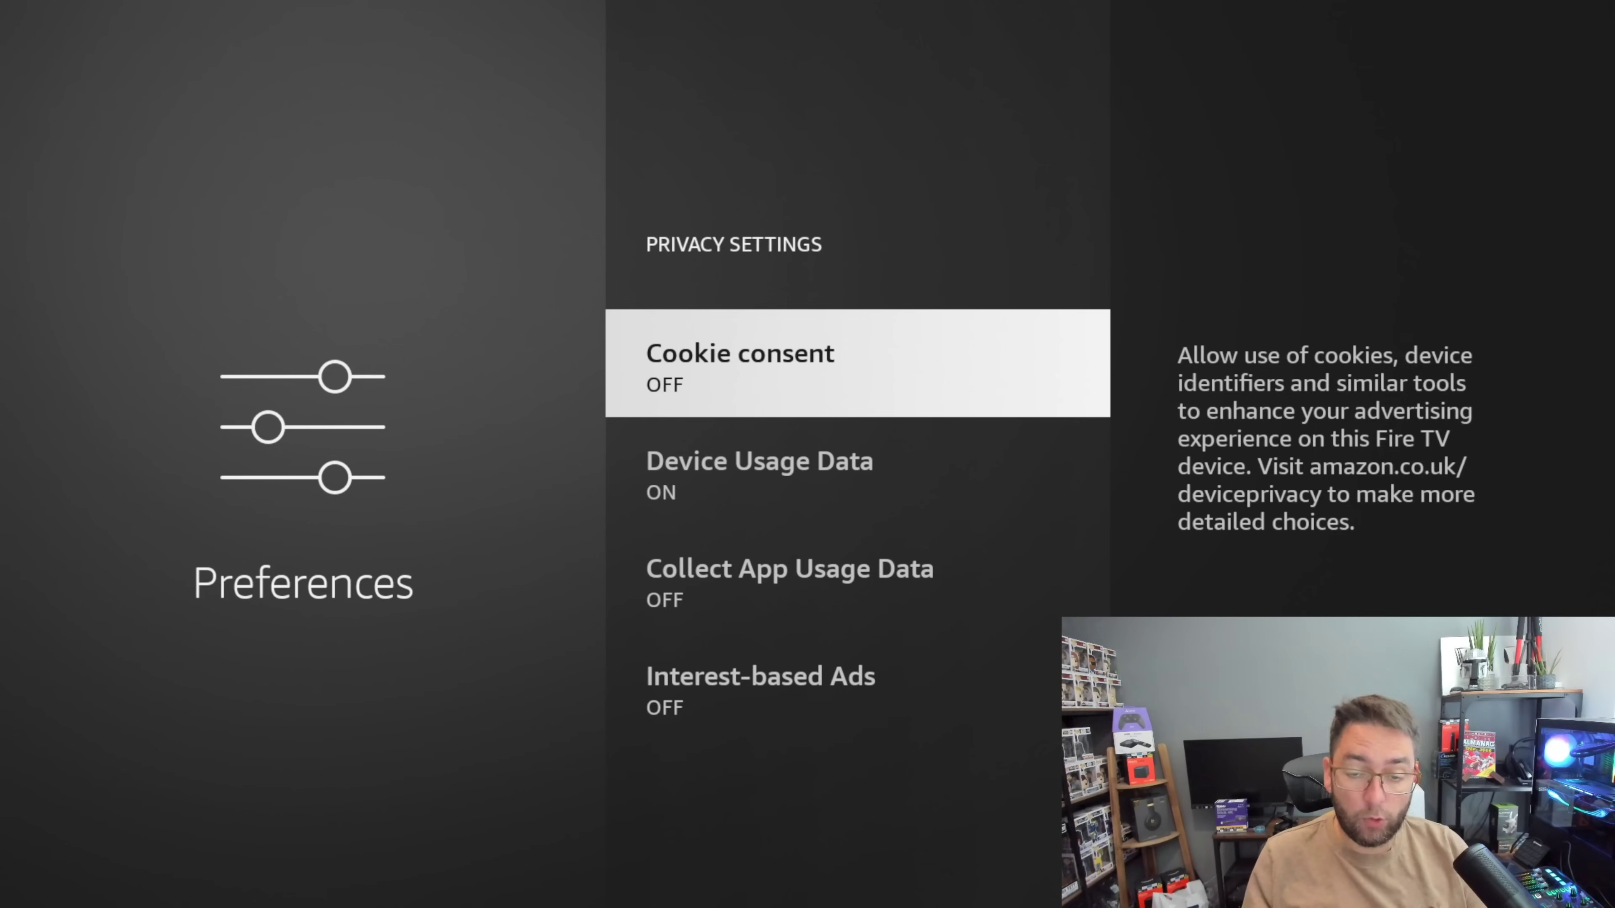
Step: Turn off Device Usage Data and return to the main Preferences list
{"action": "key", "text": "Down"}
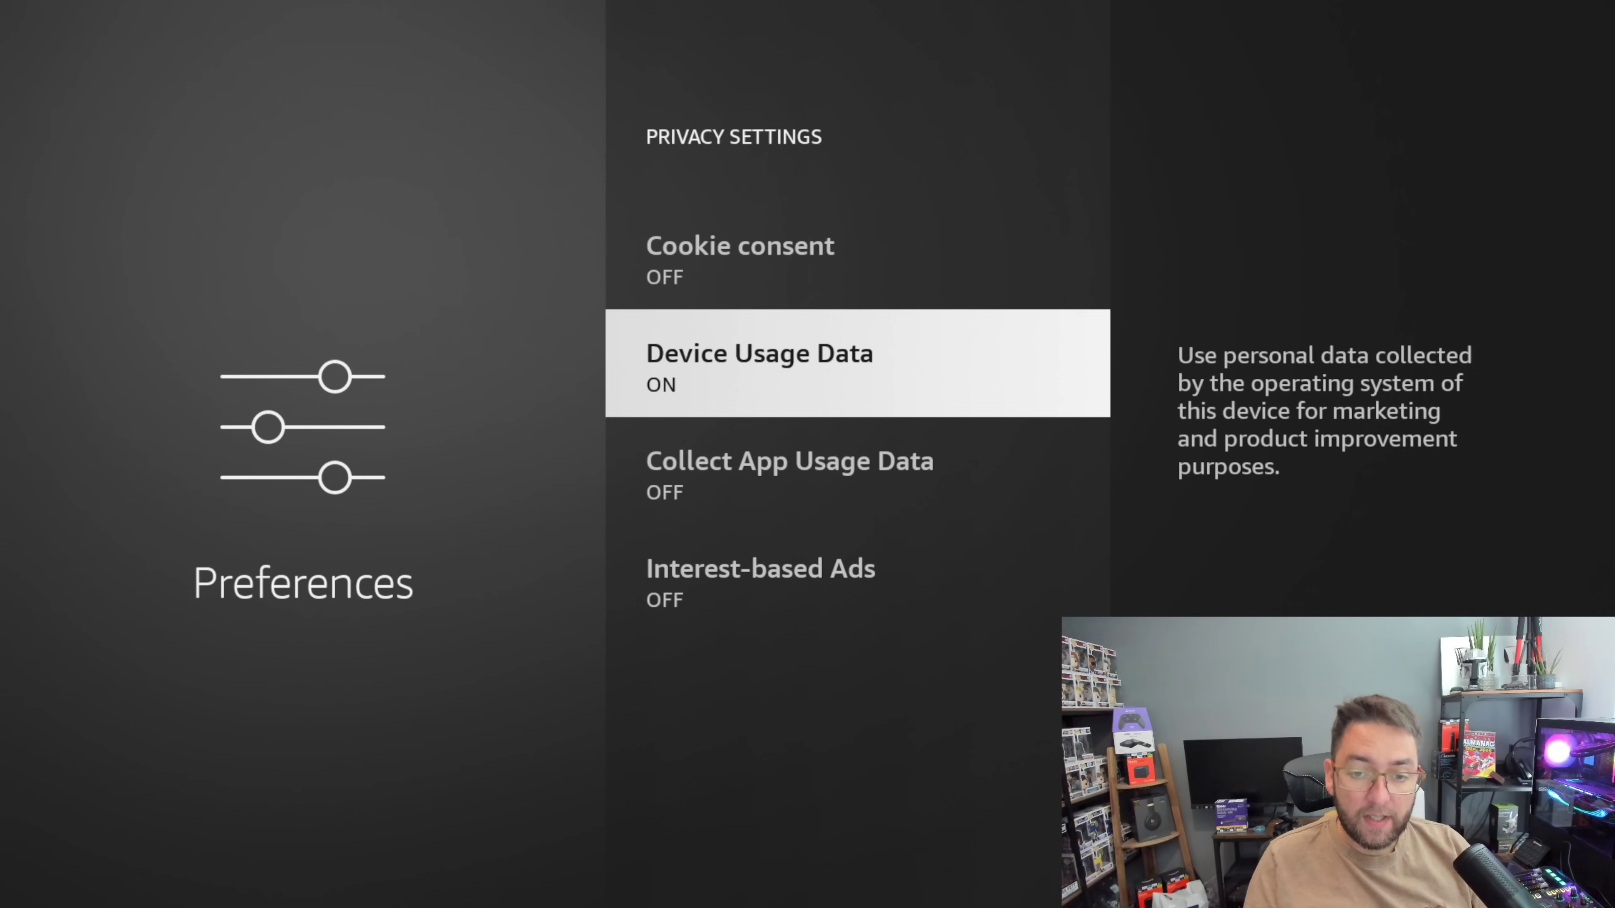
{"action": "key", "text": "Return"}
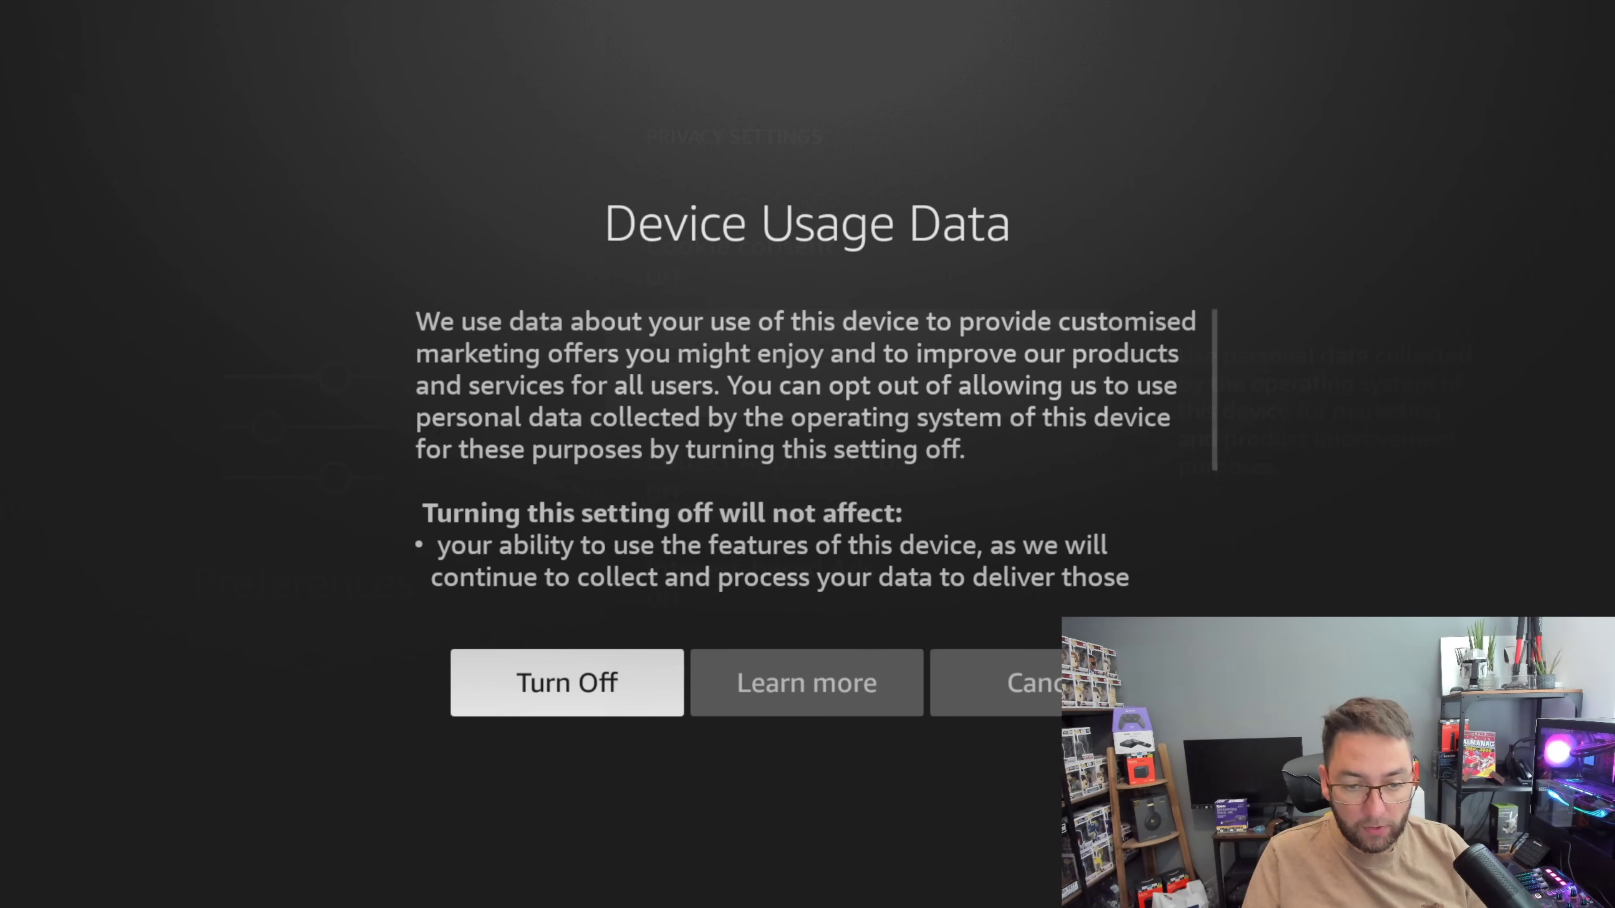
{"action": "key", "text": "Return"}
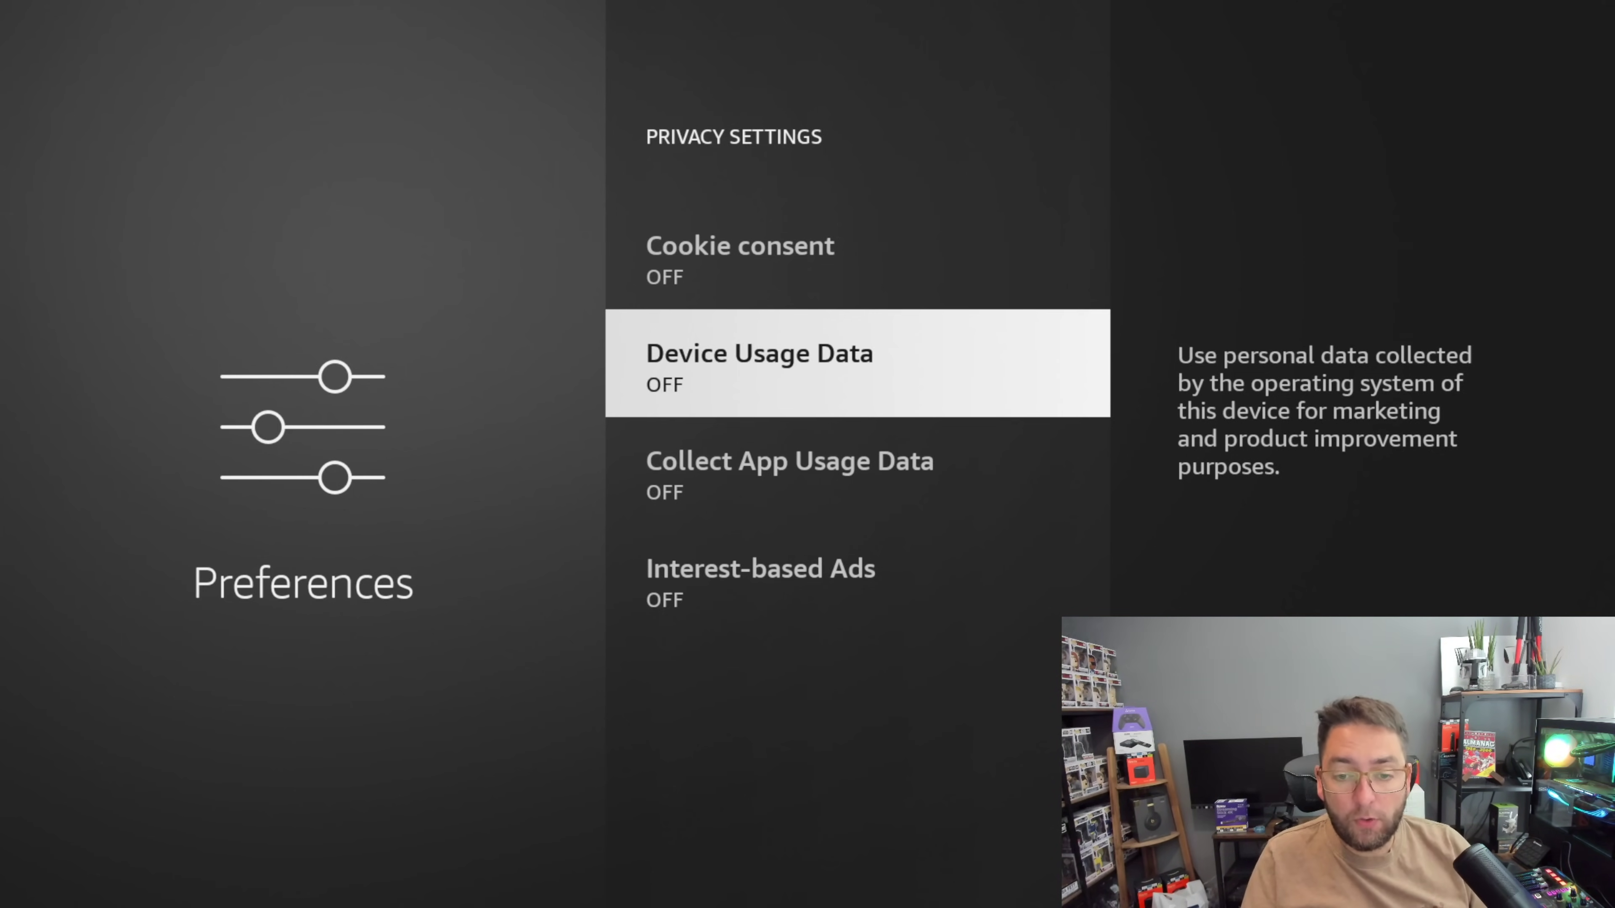
{"action": "key", "text": "Escape"}
Step: Open the Data Usage Monitoring settings and review the options down to Still Watching
{"action": "key", "text": "Down"}
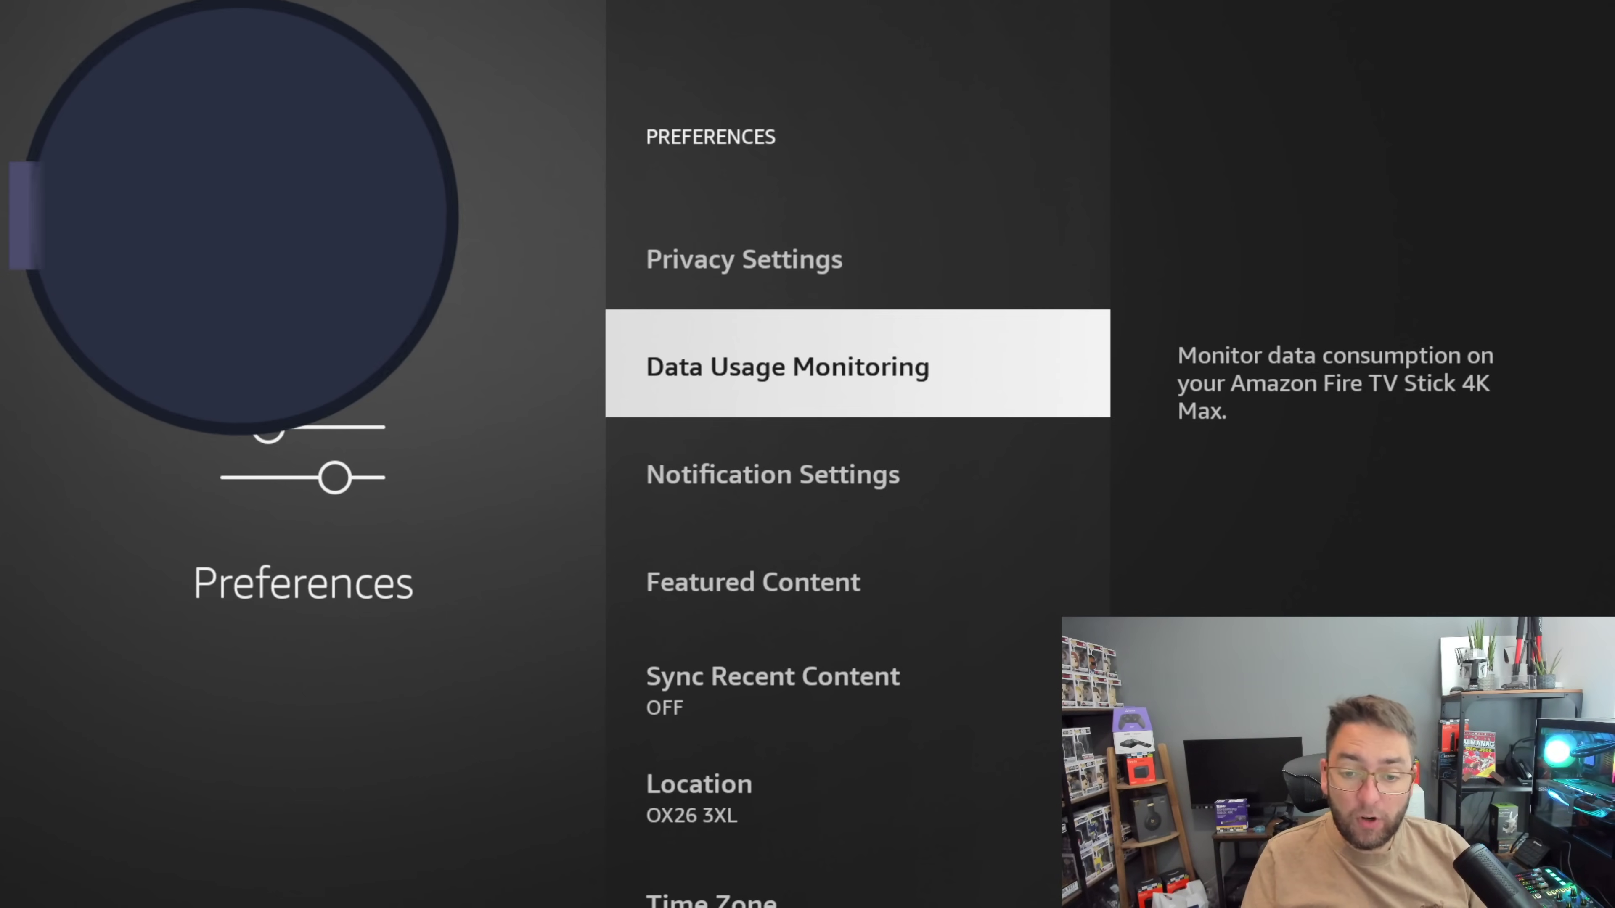
{"action": "key", "text": "Return"}
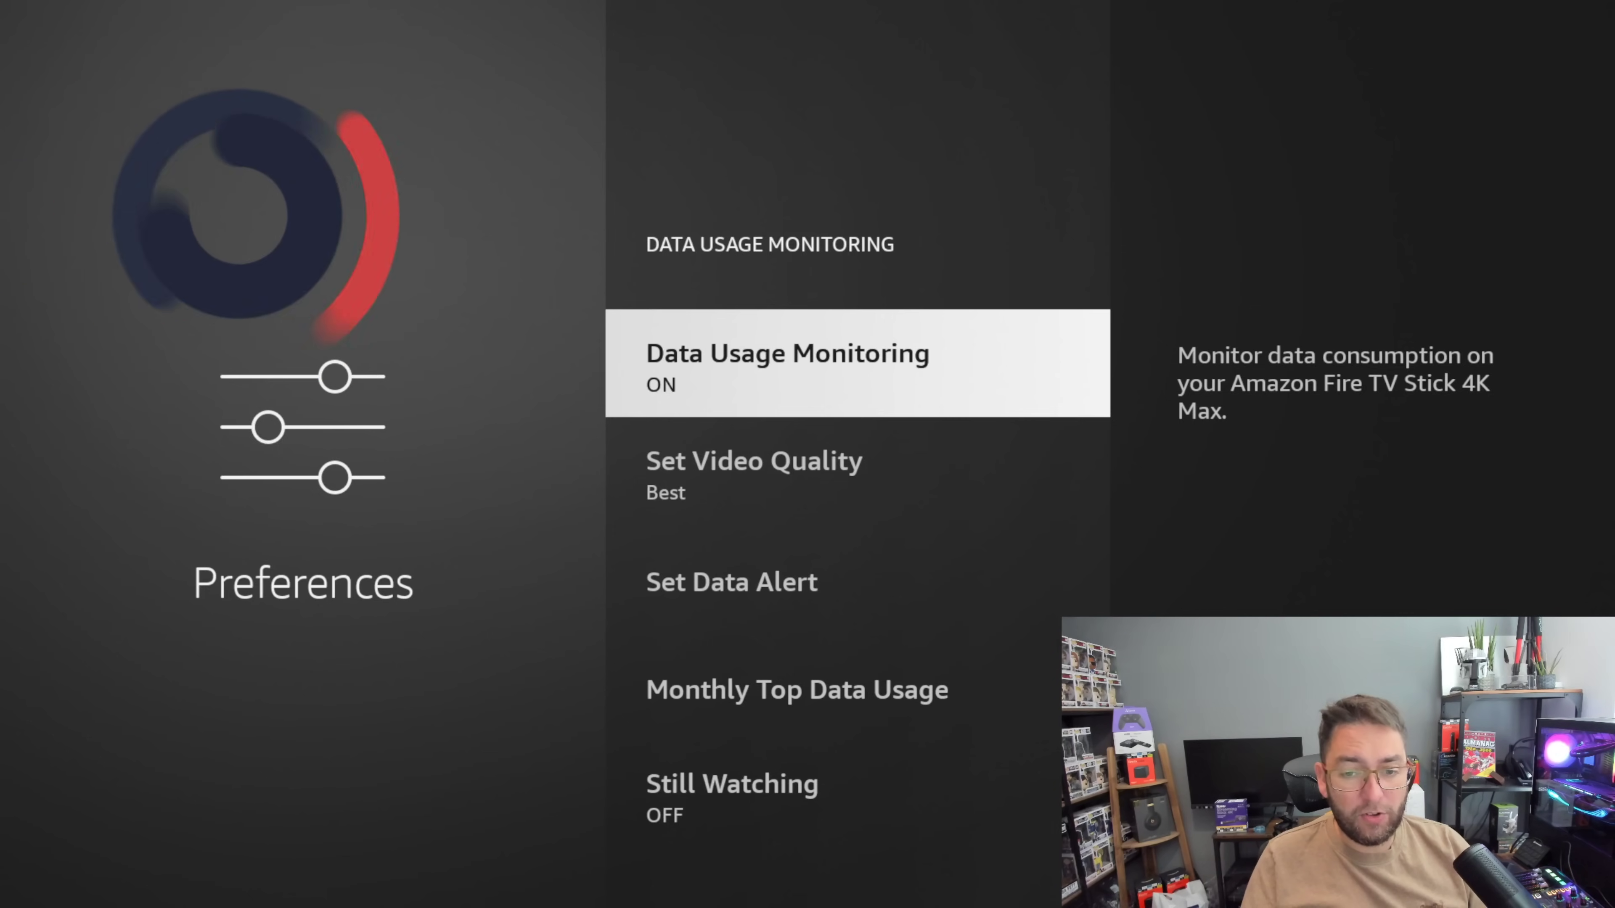
{"action": "key", "text": "Down"}
{"action": "key", "text": "Down"}
{"action": "key", "text": "Up"}
{"action": "key", "text": "Up"}
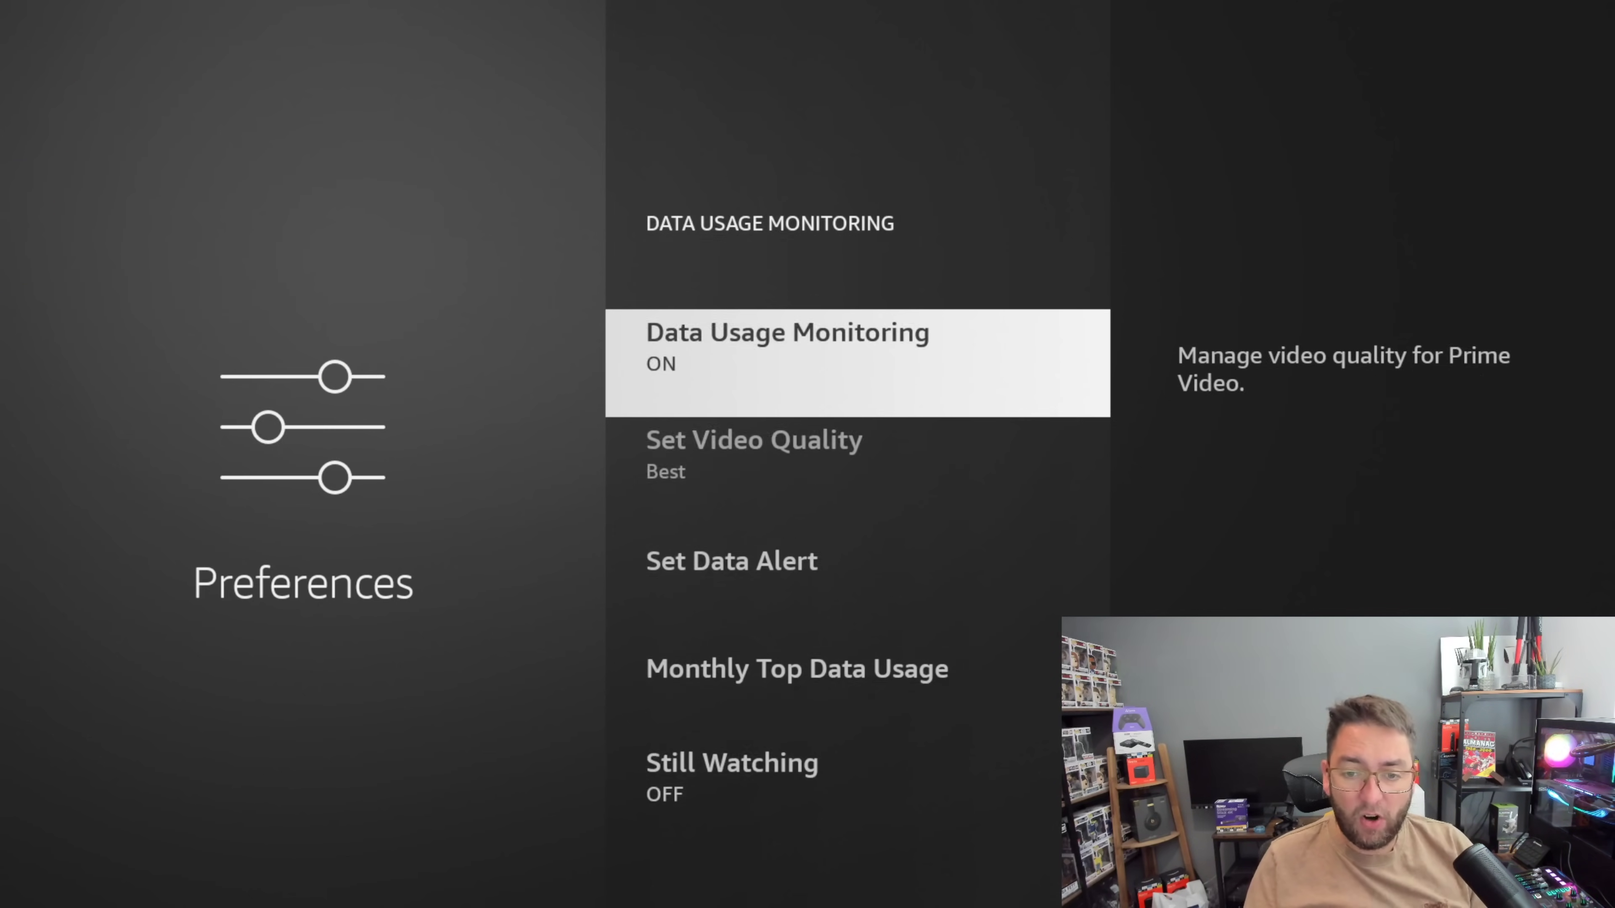
{"action": "key", "text": "Down"}
{"action": "key", "text": "Down"}
{"action": "key", "text": "Down"}
{"action": "key", "text": "Down"}
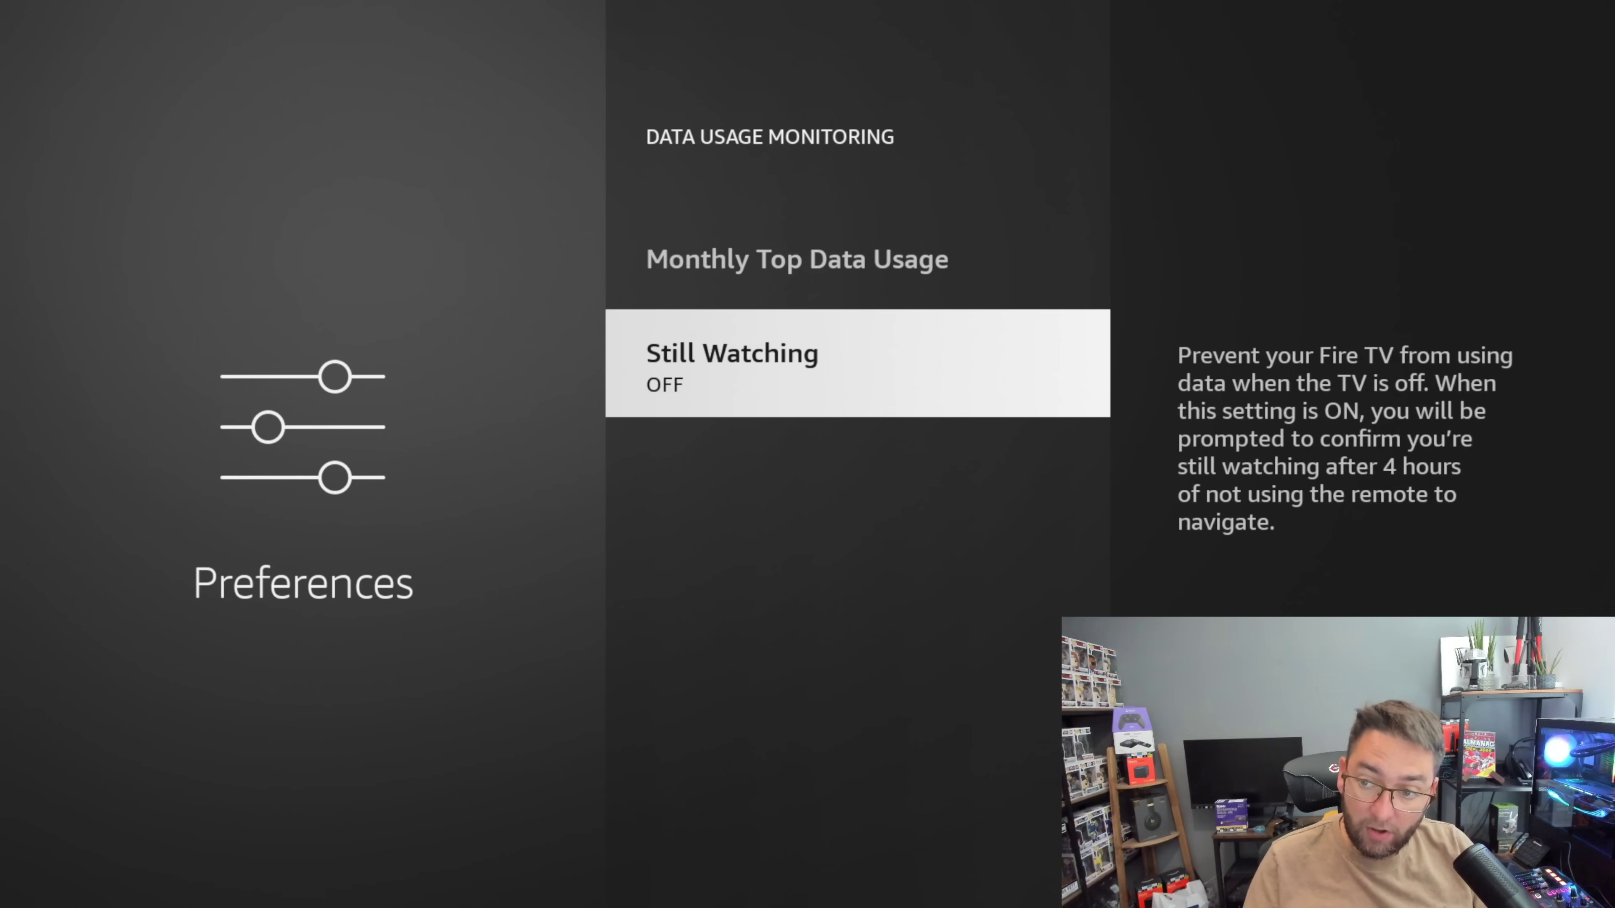
Step: Turn off Data Usage Monitoring and return to the start of the Preferences list
{"action": "key", "text": "Up"}
{"action": "key", "text": "Up"}
{"action": "key", "text": "Up"}
{"action": "key", "text": "Up"}
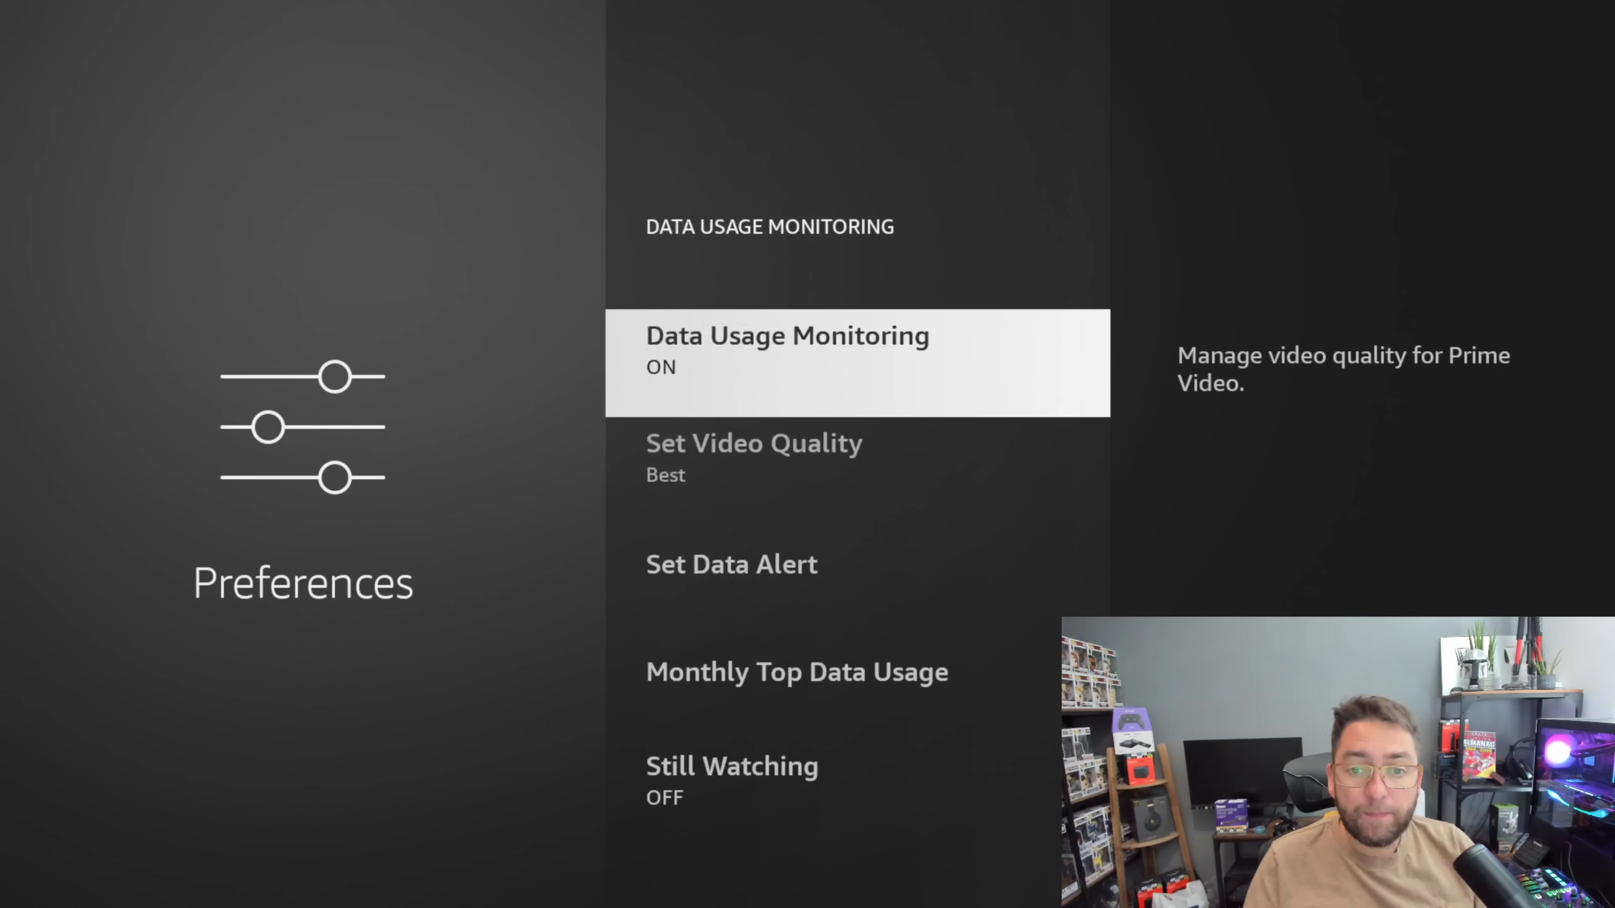
{"action": "key", "text": "Return"}
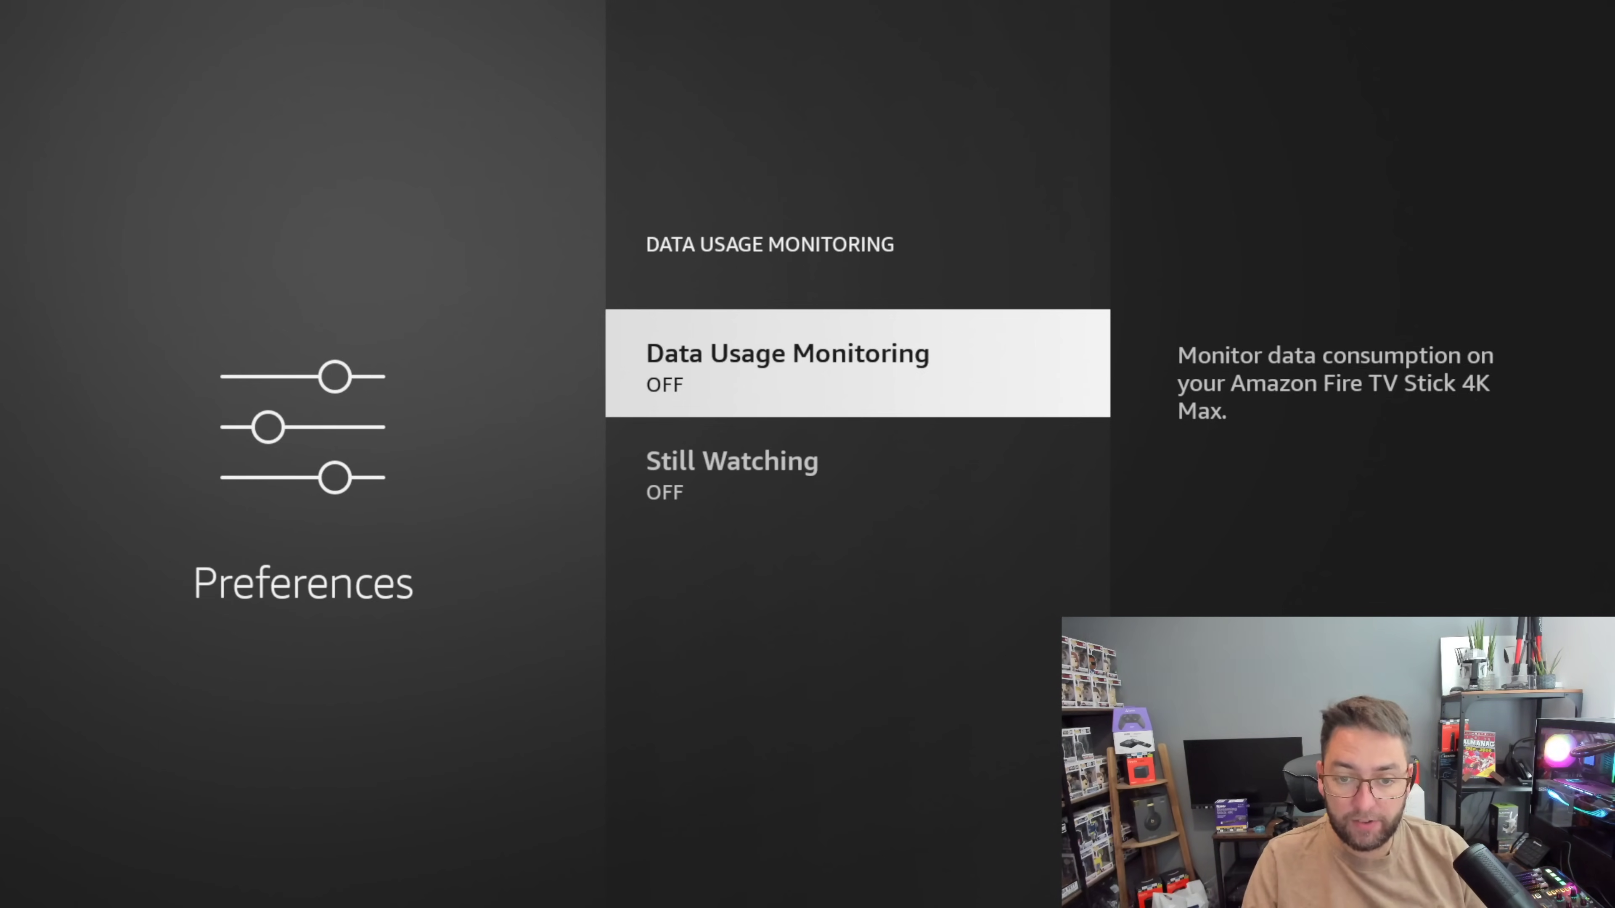
{"action": "key", "text": "Escape"}
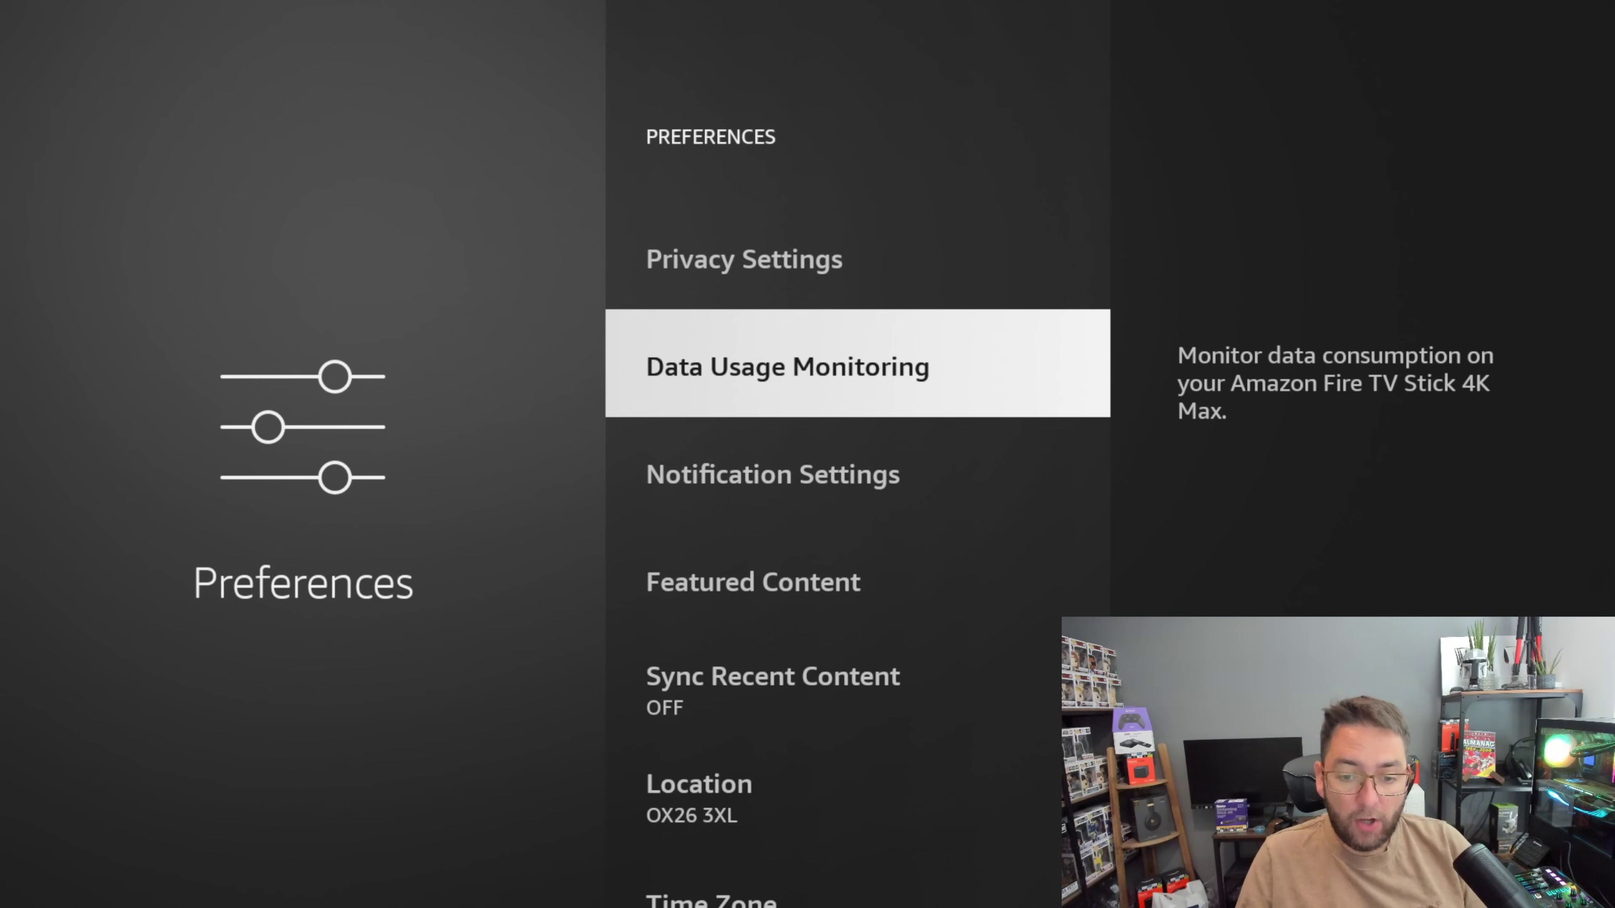
{"action": "key", "text": "Up"}
{"action": "key", "text": "Up"}
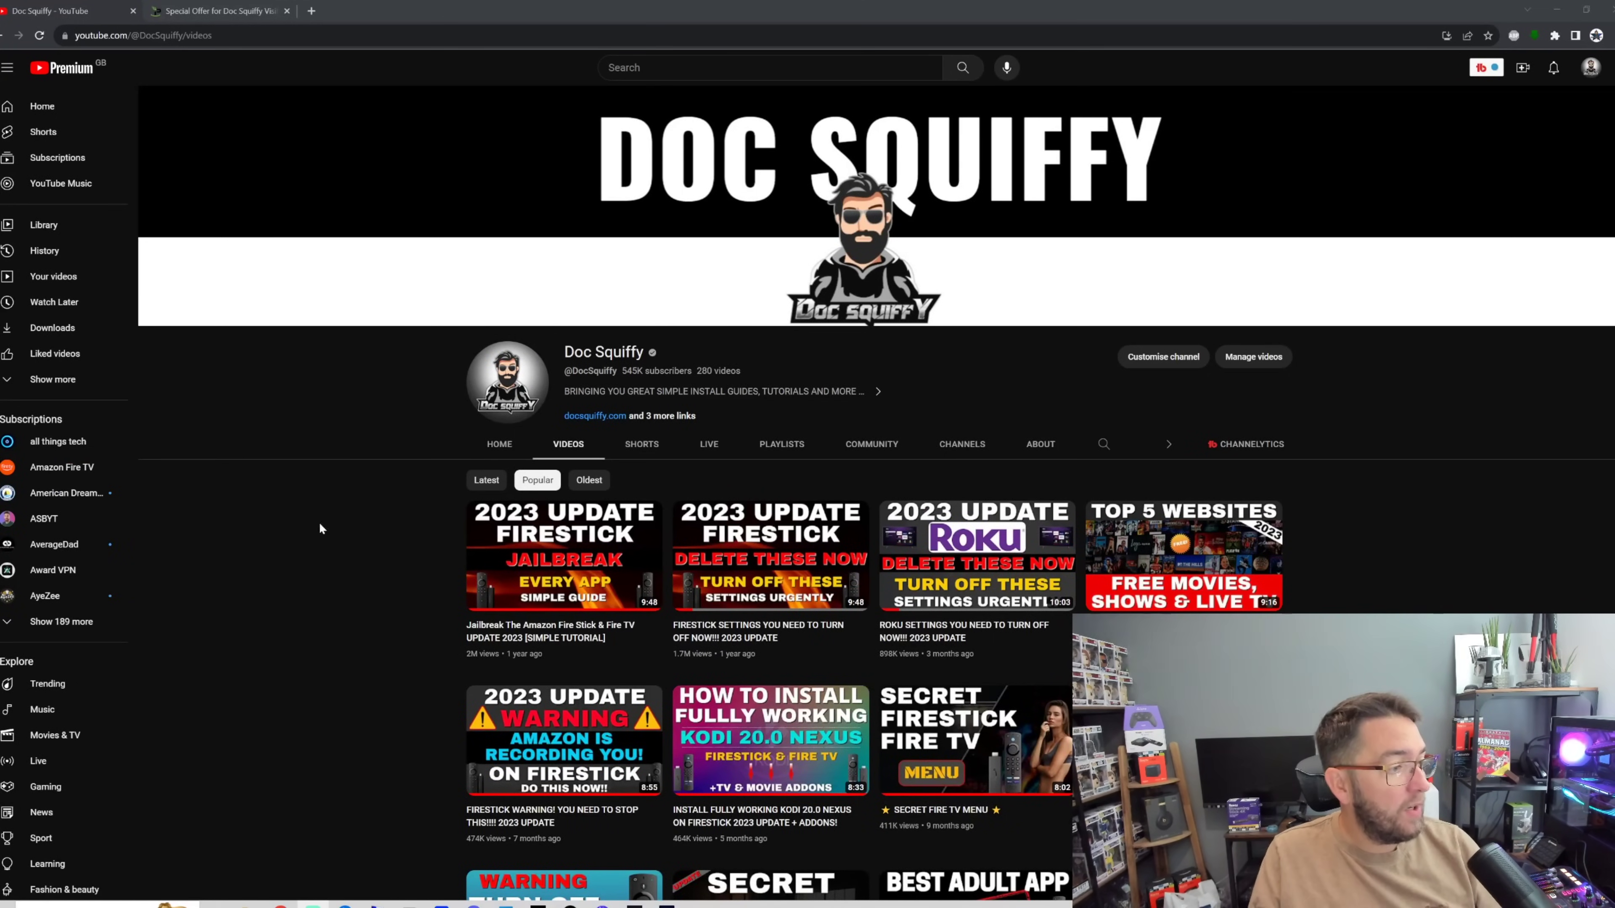
Step: Switch to the browser and look through the most popular videos on the Doc Squiffy YouTube channel
{"action": "mouse_move", "coordinate": [761, 658]}
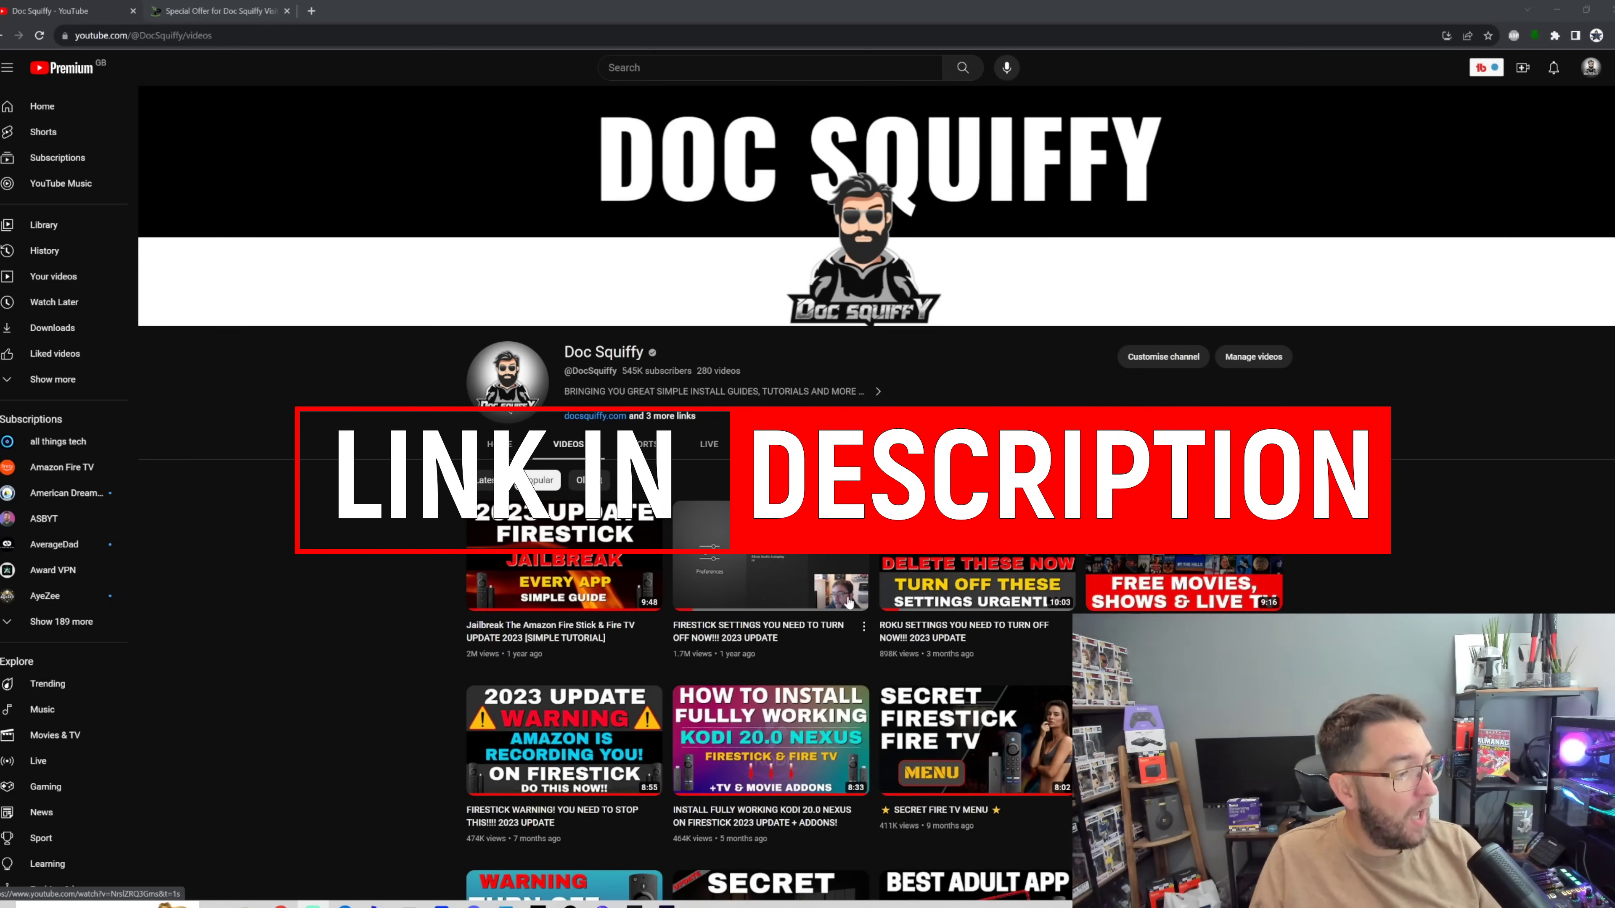
{"action": "scroll", "coordinate": [852, 602], "scroll_direction": "down", "scroll_amount": 8}
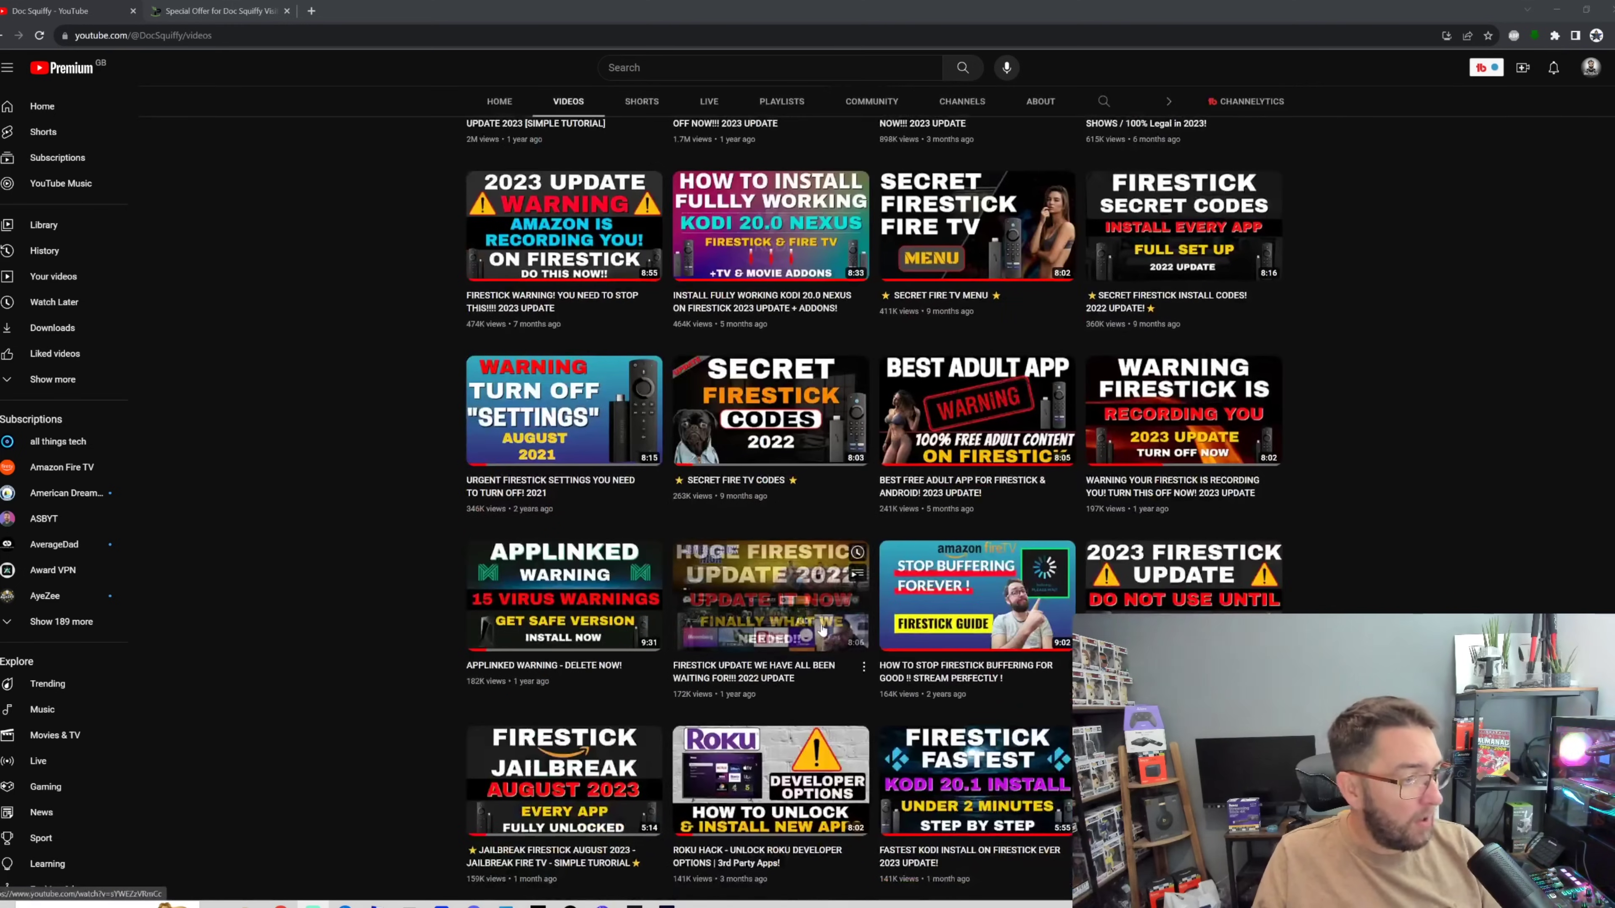
{"action": "scroll", "coordinate": [826, 626], "scroll_direction": "down", "scroll_amount": 4}
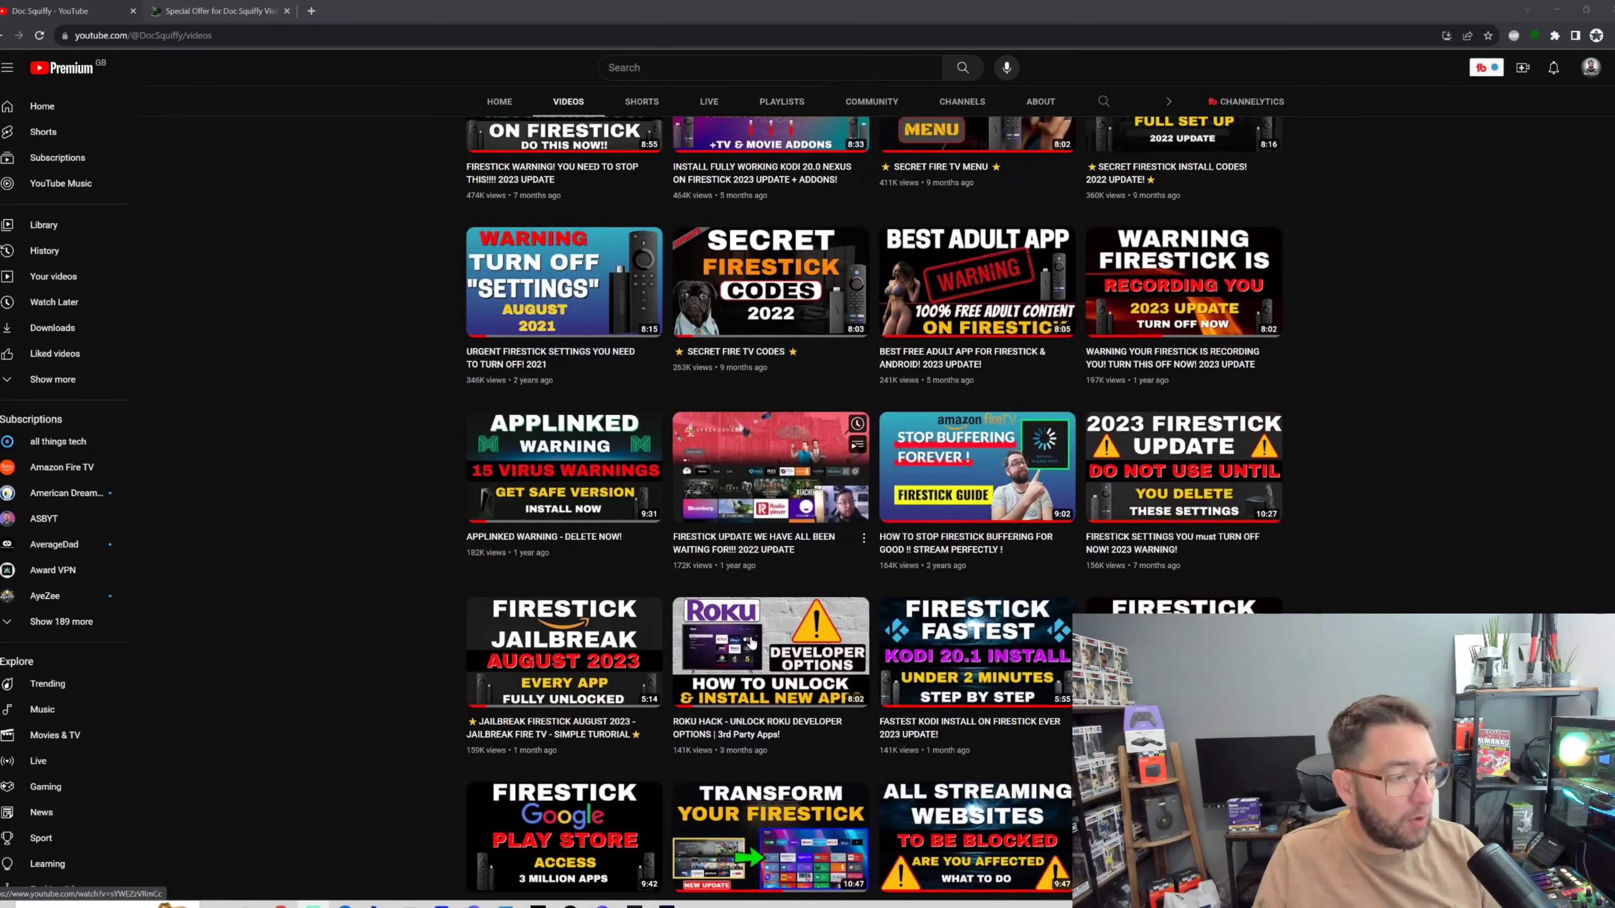
{"action": "scroll", "coordinate": [752, 623], "scroll_direction": "up", "scroll_amount": 12}
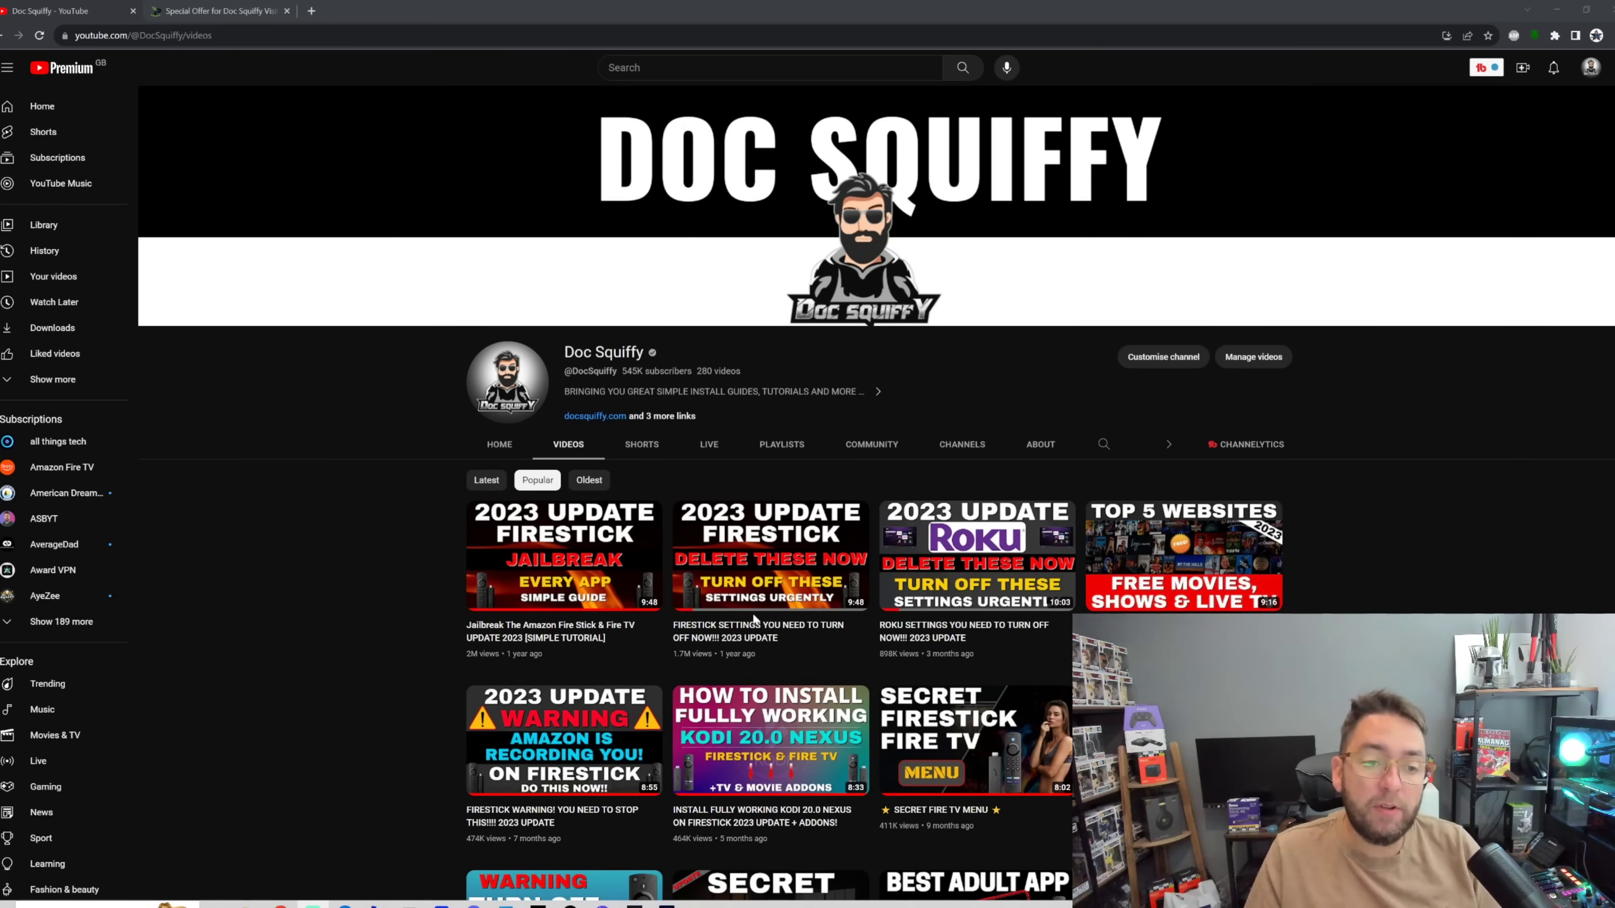
Step: View the IPVanish special offer page and return to the YouTube channel's videos page
{"action": "key", "text": "ctrl+Tab"}
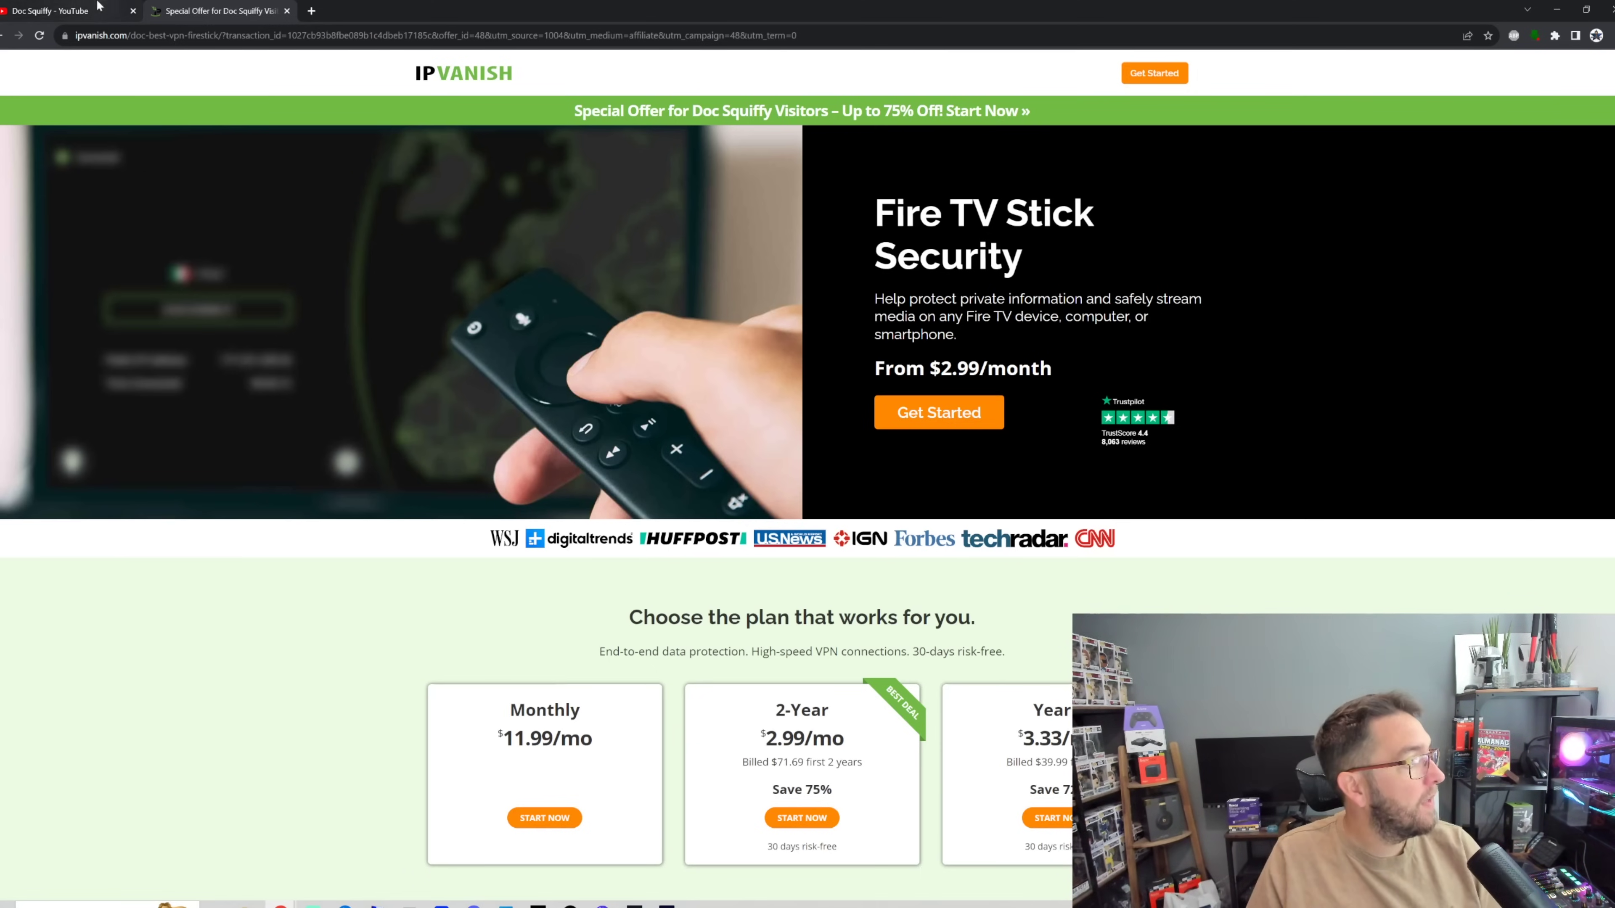
{"action": "left_click", "coordinate": [70, 10]}
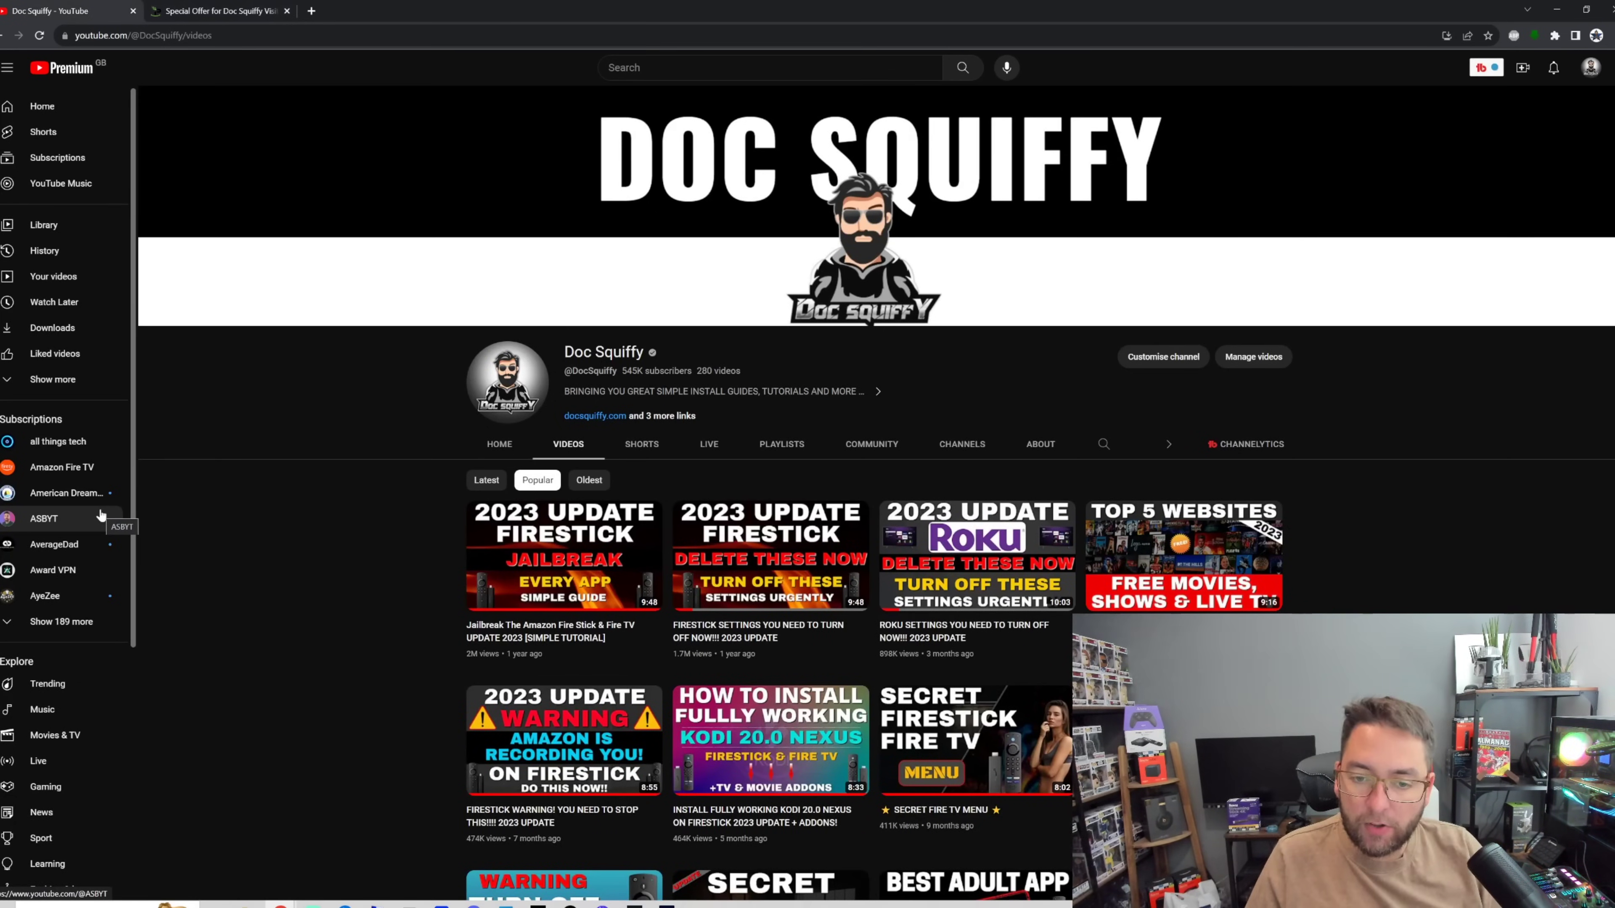